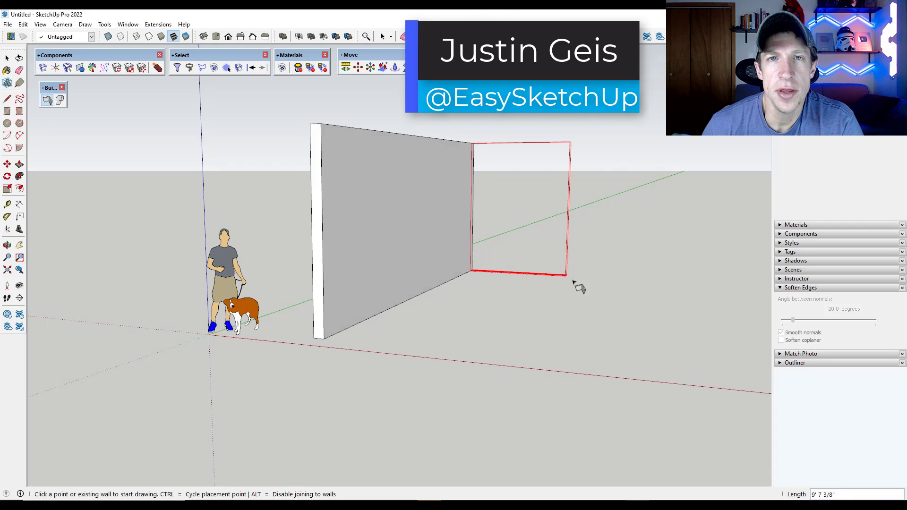
Step: Finish the second wall, then start the pipe with a short straight run and an upward rise
{"action": "left_click", "coordinate": [621, 284]}
{"action": "middle_click_drag", "start_coordinate": [623, 284], "coordinate": [685, 284]}
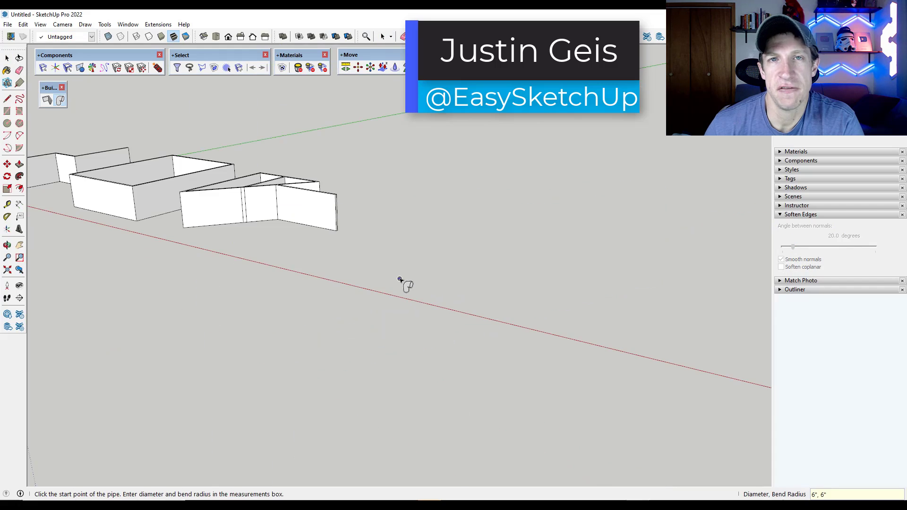
{"action": "left_click", "coordinate": [400, 279]}
{"action": "scroll", "coordinate": [427, 285], "scroll_direction": "up", "scroll_amount": 5}
{"action": "left_click", "coordinate": [385, 280]}
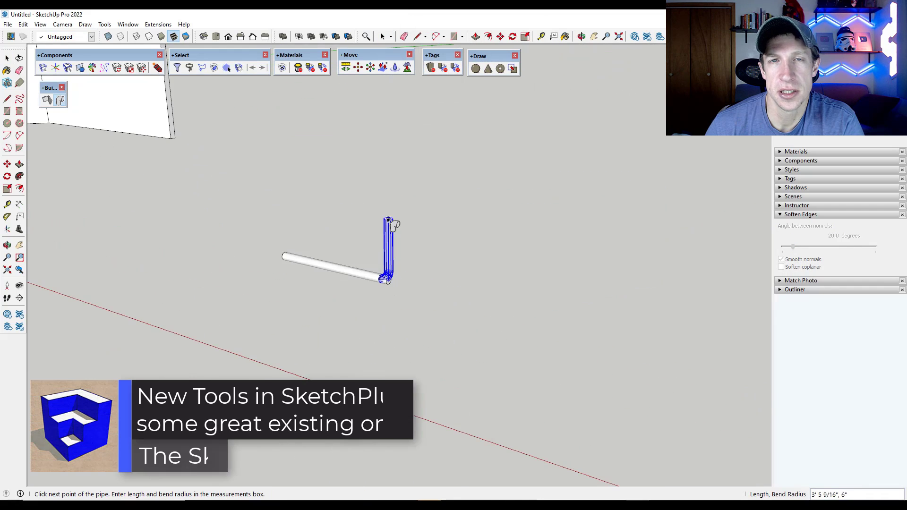
{"action": "left_click", "coordinate": [390, 194]}
Step: Continue the pipe across the top, down, and through further rounded bends to its end
{"action": "left_click", "coordinate": [456, 198]}
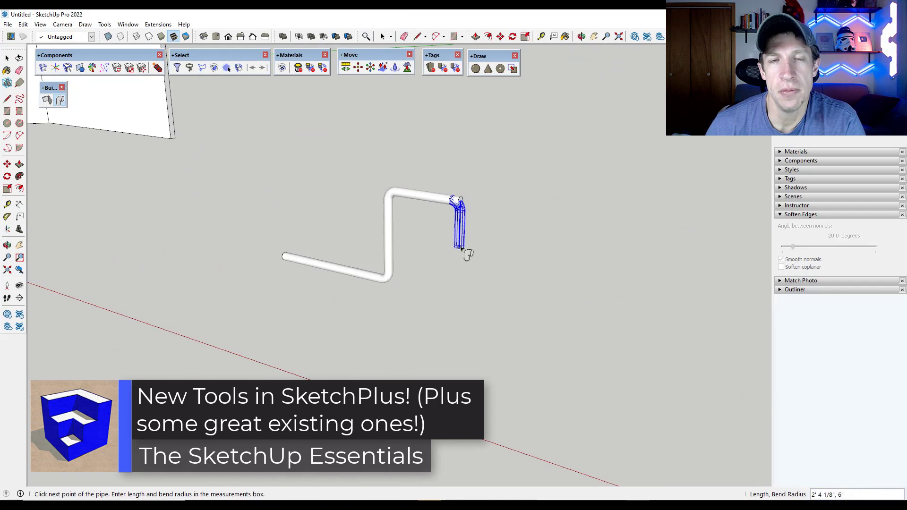
{"action": "left_click", "coordinate": [461, 252]}
{"action": "left_click", "coordinate": [507, 226]}
{"action": "left_click", "coordinate": [562, 237]}
{"action": "left_click", "coordinate": [560, 273]}
{"action": "left_click", "coordinate": [533, 296]}
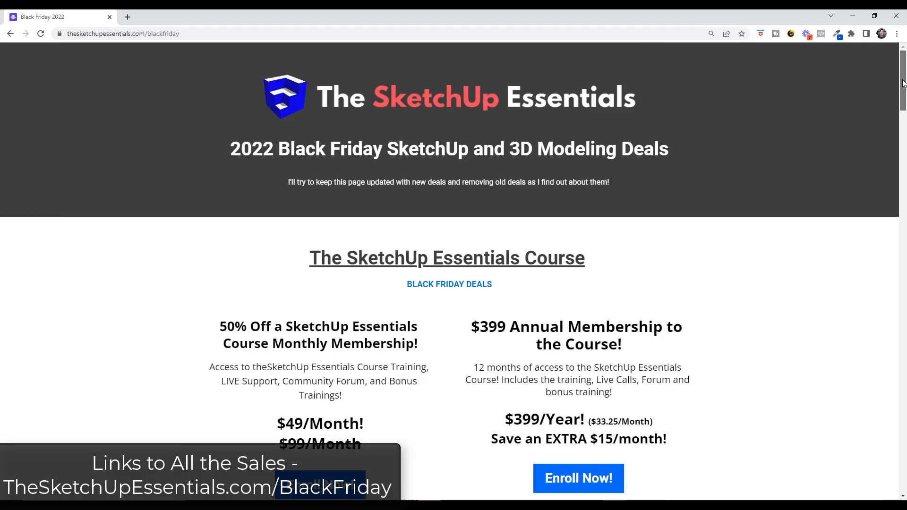
Step: Scroll the Black Friday page past SketchPlus and Skatter down to the Skimp offer
{"action": "left_click_drag", "start_coordinate": [902, 84], "coordinate": [902, 159]}
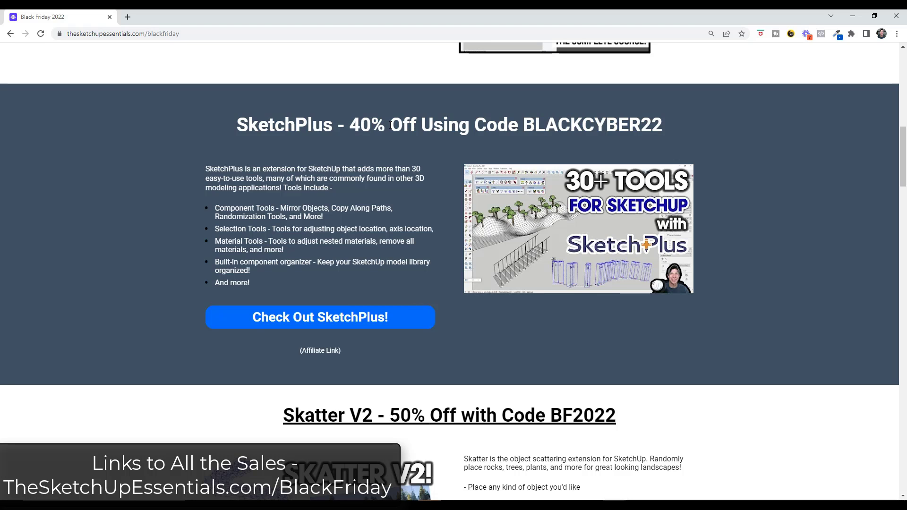
{"action": "mouse_move", "coordinate": [903, 146]}
{"action": "left_mouse_down"}
{"action": "mouse_move", "coordinate": [903, 407]}
{"action": "mouse_move", "coordinate": [902, 396]}
{"action": "left_mouse_up"}
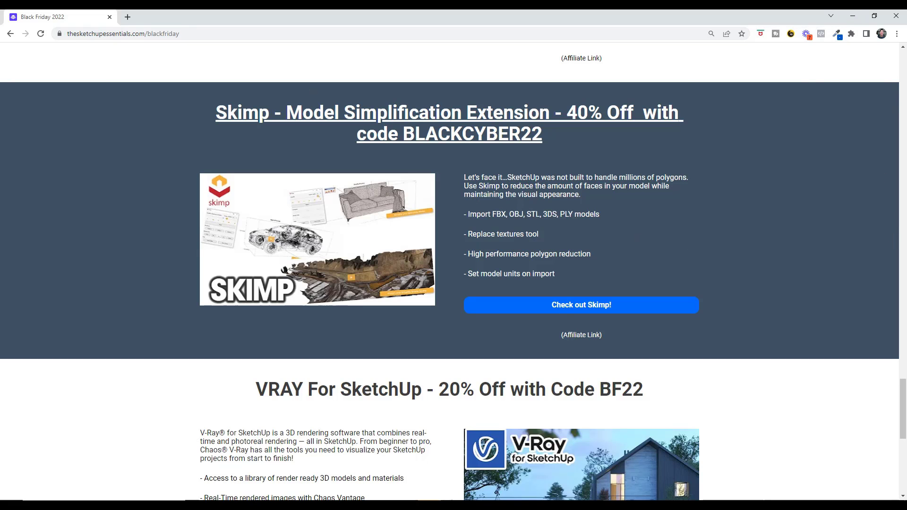
{"action": "left_click", "coordinate": [853, 15]}
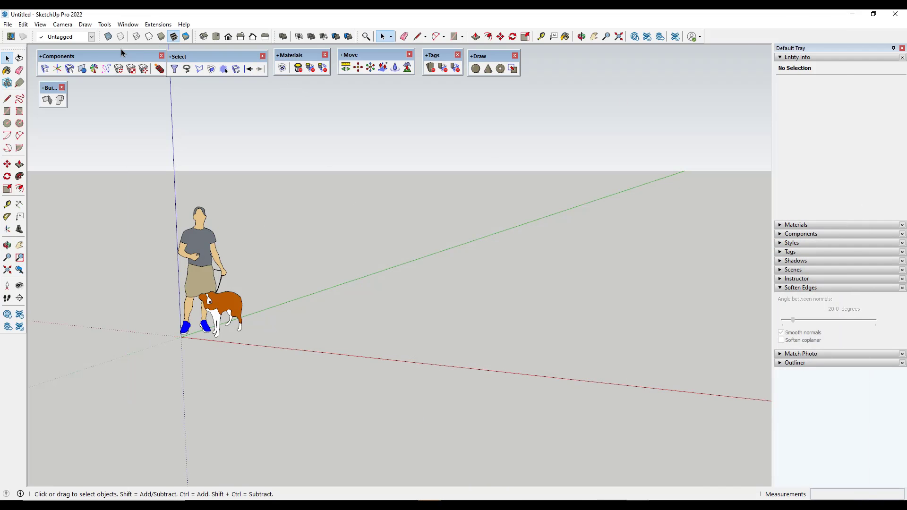
{"action": "left_click_drag", "start_coordinate": [192, 55], "coordinate": [146, 53]}
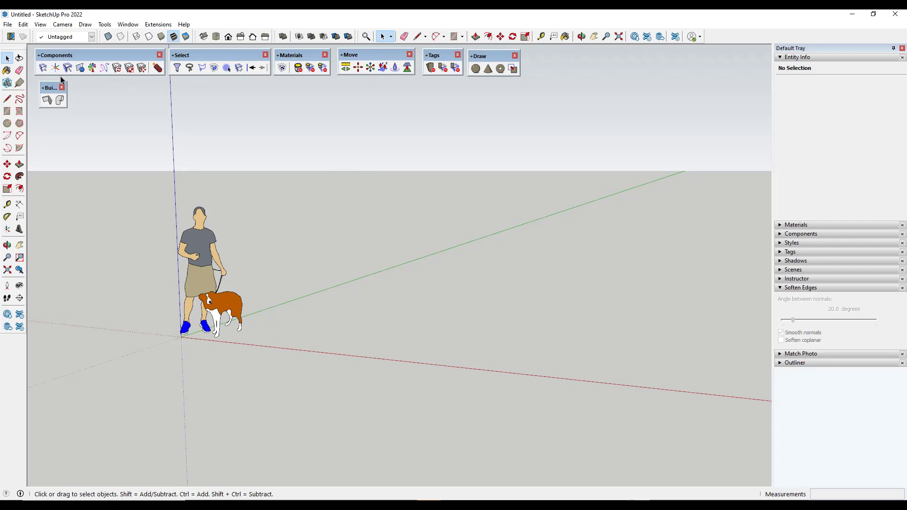
{"action": "left_click", "coordinate": [56, 68]}
{"action": "left_click", "coordinate": [194, 283]}
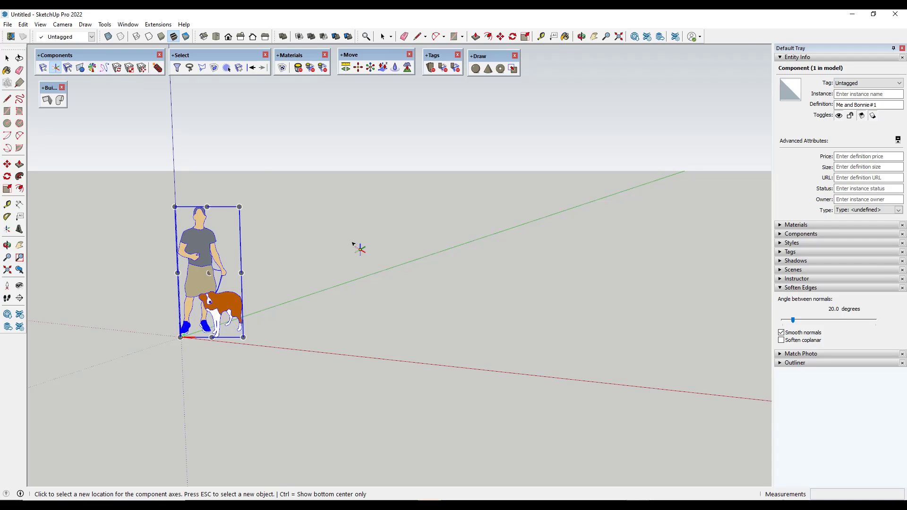
{"action": "key", "text": "space"}
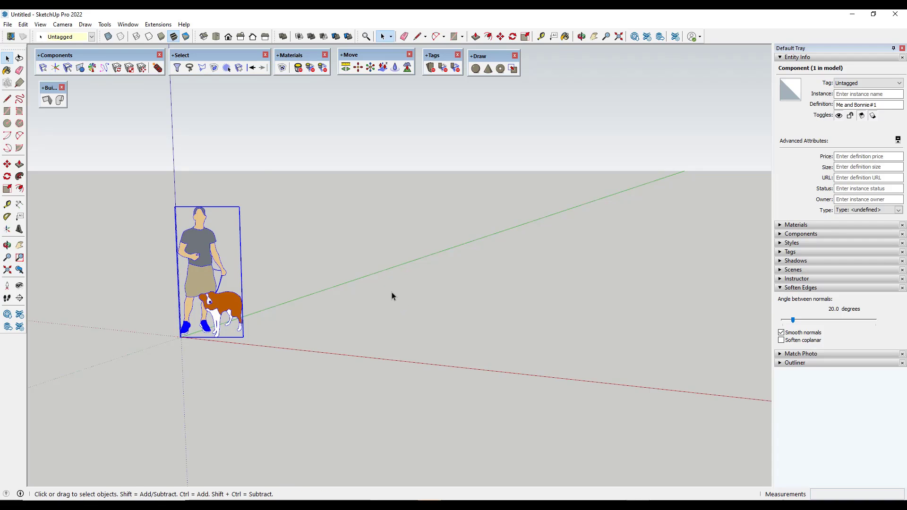
Step: Start Draw Walls with an 8-inch width and 12-foot height
{"action": "left_click", "coordinate": [47, 100]}
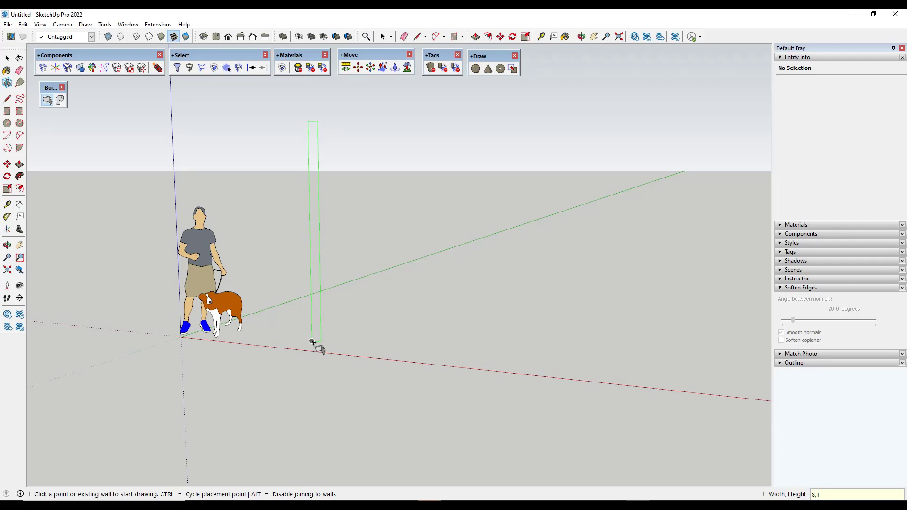
{"action": "type", "text": "2'"}
{"action": "scroll", "coordinate": [334, 326], "scroll_direction": "down", "scroll_amount": 2}
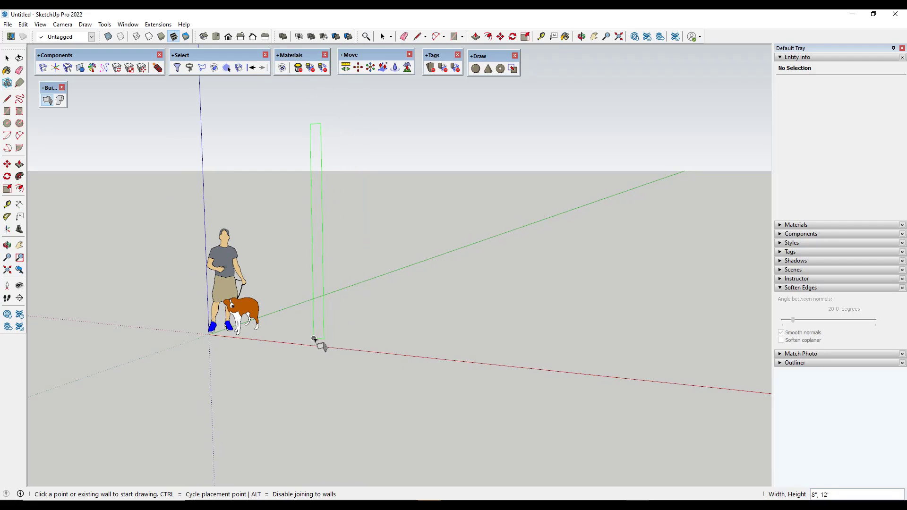
Step: Draw three joined walls stepping in a zigzag beside the person figure
{"action": "left_click", "coordinate": [315, 339]}
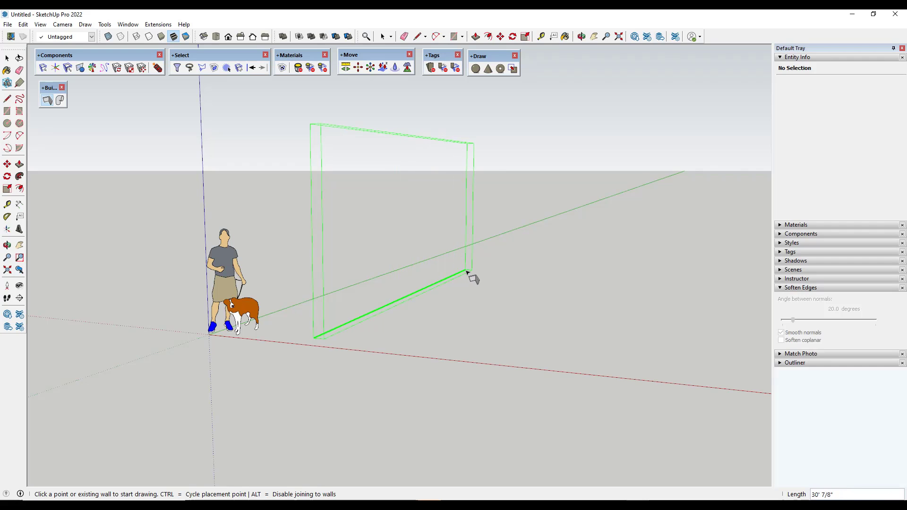
{"action": "left_click", "coordinate": [467, 272]}
{"action": "left_click", "coordinate": [615, 279]}
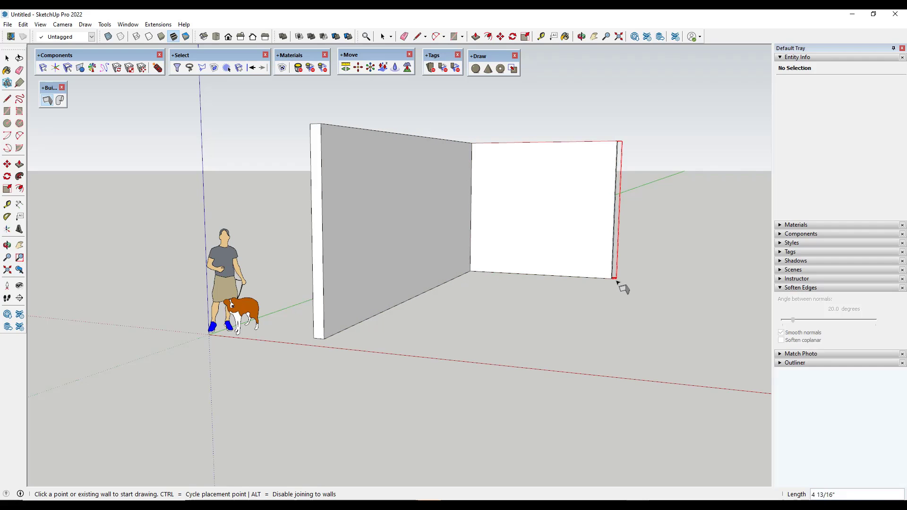
{"action": "middle_click_drag", "start_coordinate": [616, 281], "coordinate": [653, 289]}
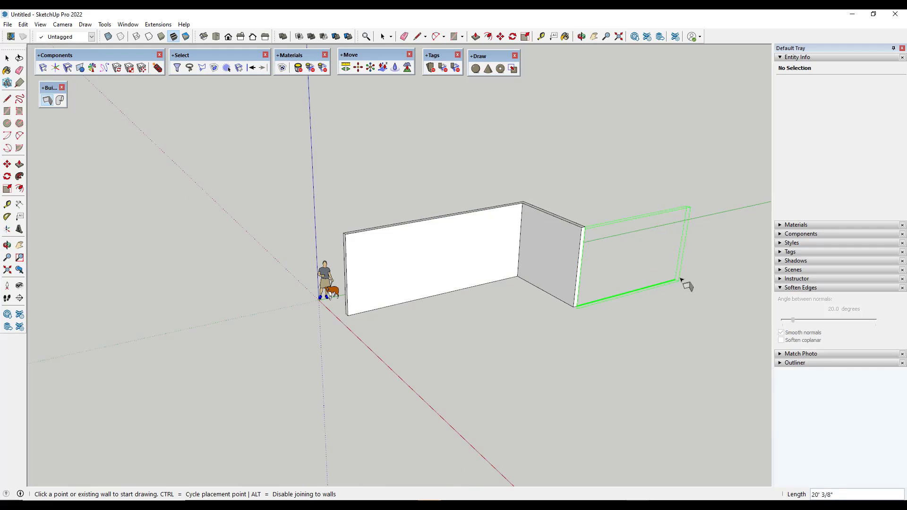
{"action": "left_click", "coordinate": [683, 280]}
{"action": "key", "text": "space"}
Step: Select the new wall group and orbit around it
{"action": "middle_click_drag", "start_coordinate": [703, 269], "coordinate": [617, 265]}
{"action": "left_click", "coordinate": [653, 278]}
{"action": "scroll", "coordinate": [673, 242], "scroll_direction": "up", "scroll_amount": 6}
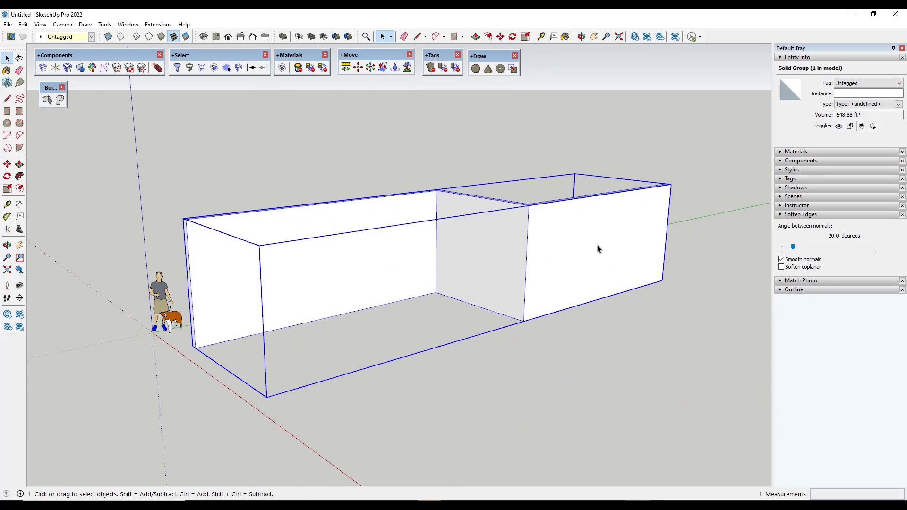
{"action": "scroll", "coordinate": [599, 257], "scroll_direction": "down", "scroll_amount": 3}
{"action": "middle_click_drag", "start_coordinate": [460, 233], "coordinate": [379, 280]}
{"action": "scroll", "coordinate": [597, 314], "scroll_direction": "down", "scroll_amount": 2}
Step: Draw four walls around a rectangle, closing back on the starting corner, and inspect the enclosure
{"action": "left_click", "coordinate": [47, 100]}
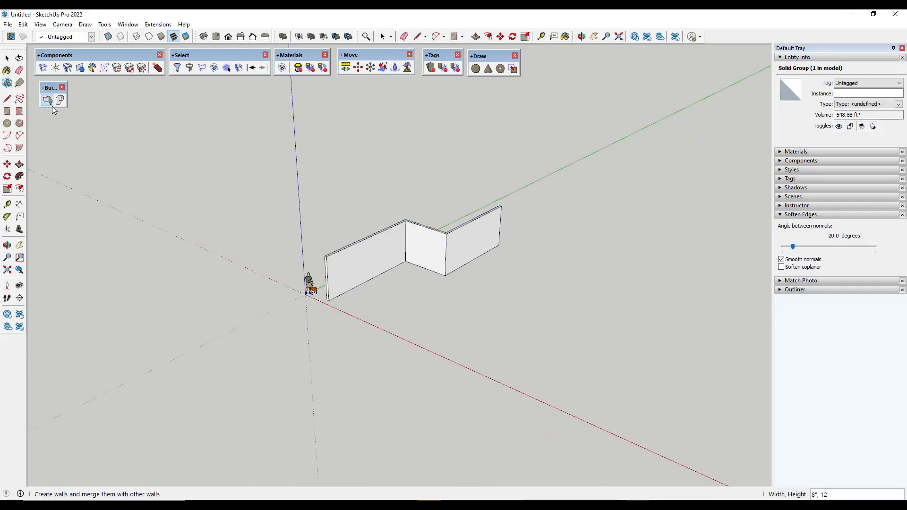
{"action": "left_click", "coordinate": [498, 353]}
{"action": "left_click", "coordinate": [601, 284]}
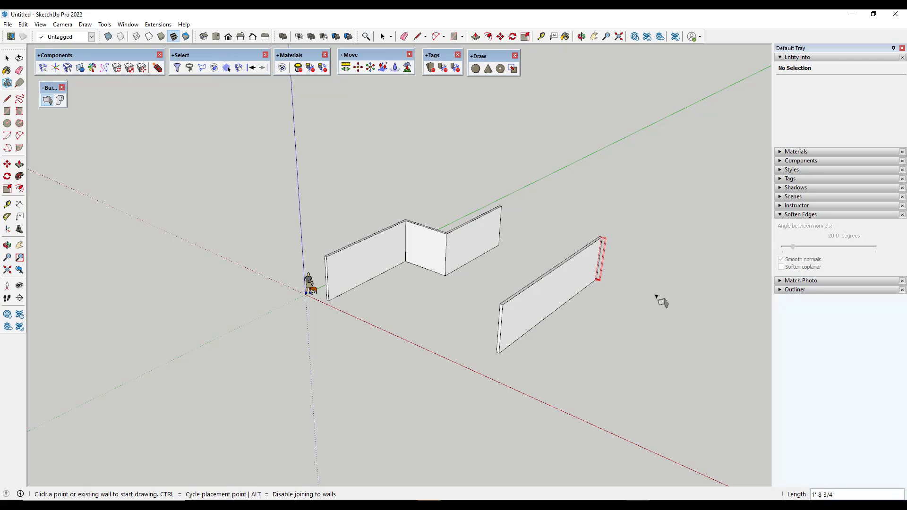
{"action": "left_click", "coordinate": [735, 325]}
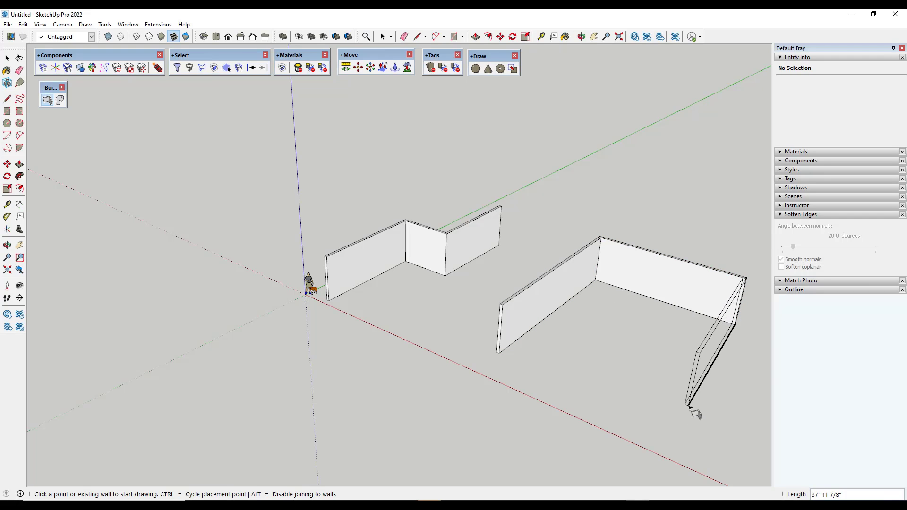
{"action": "left_click", "coordinate": [497, 352]}
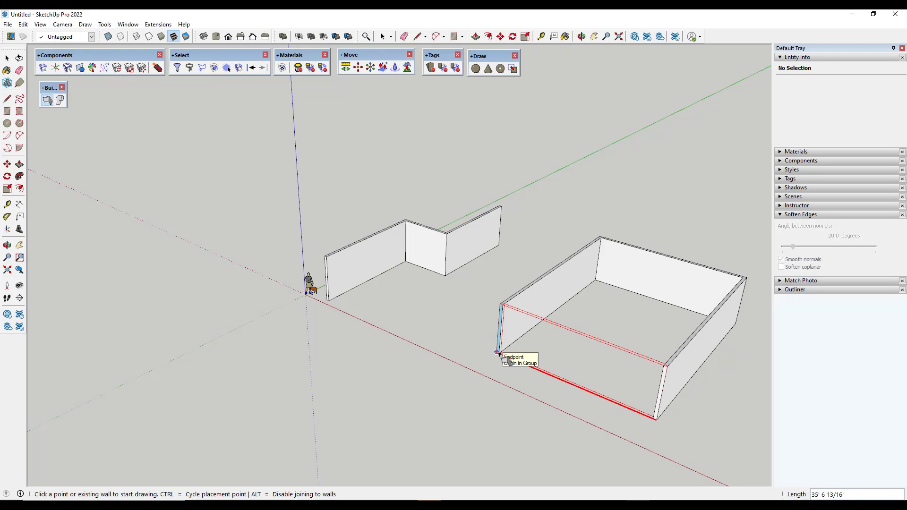
{"action": "scroll", "coordinate": [498, 354], "scroll_direction": "up", "scroll_amount": 8}
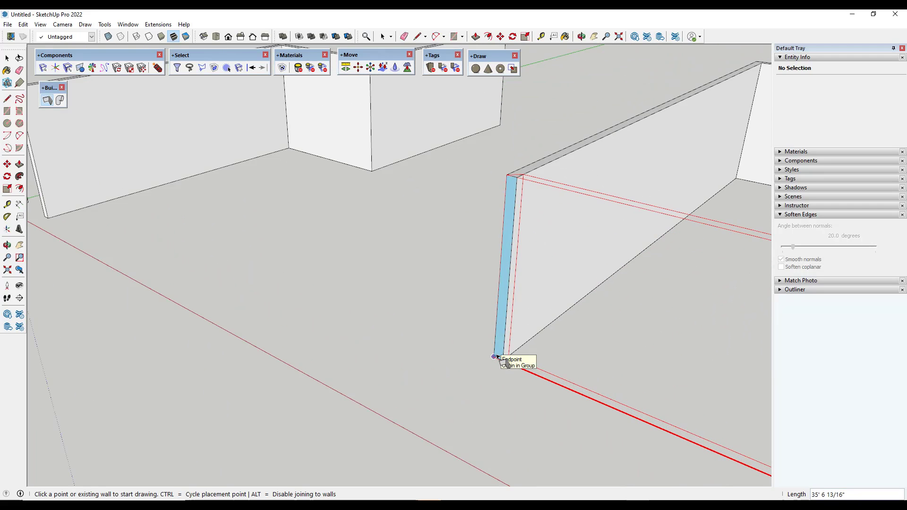
{"action": "left_click", "coordinate": [498, 358]}
{"action": "key", "text": "space"}
{"action": "scroll", "coordinate": [543, 255], "scroll_direction": "down", "scroll_amount": 5}
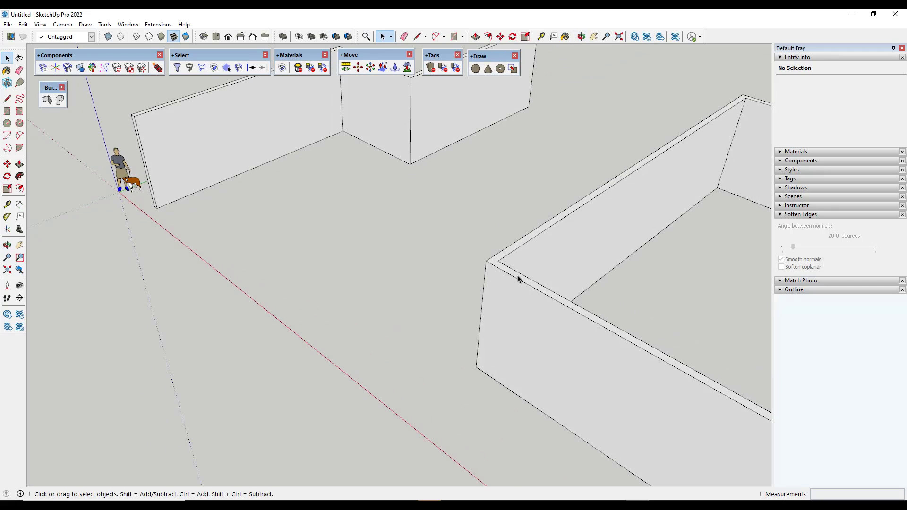
{"action": "scroll", "coordinate": [509, 273], "scroll_direction": "down", "scroll_amount": 6}
{"action": "middle_click_drag", "start_coordinate": [474, 257], "coordinate": [587, 226]}
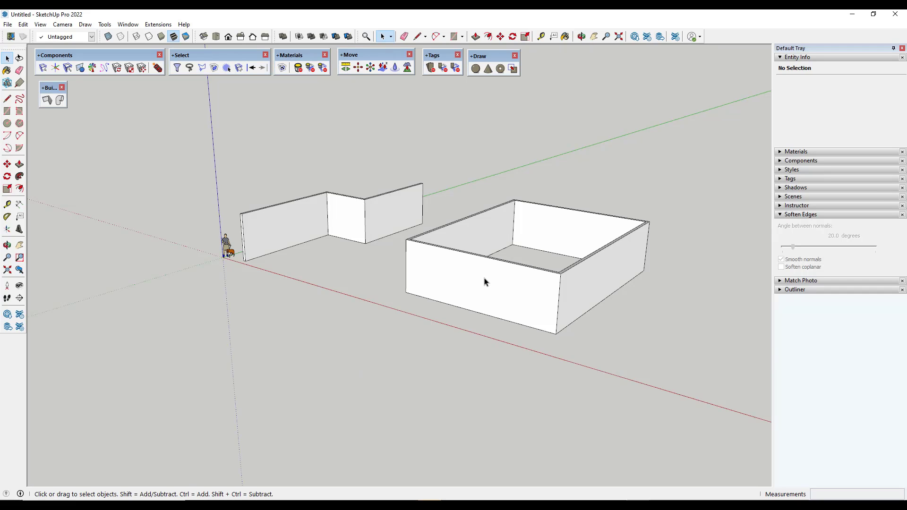
Step: Show the 1001bit tools toolbar and open its vertical wall settings
{"action": "right_click", "coordinate": [727, 37]}
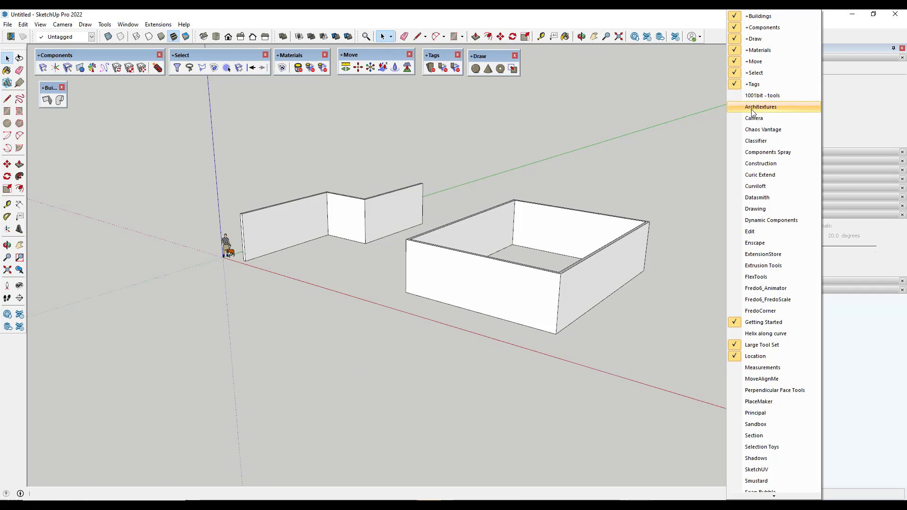
{"action": "left_click", "coordinate": [737, 107]}
{"action": "left_click", "coordinate": [316, 101]}
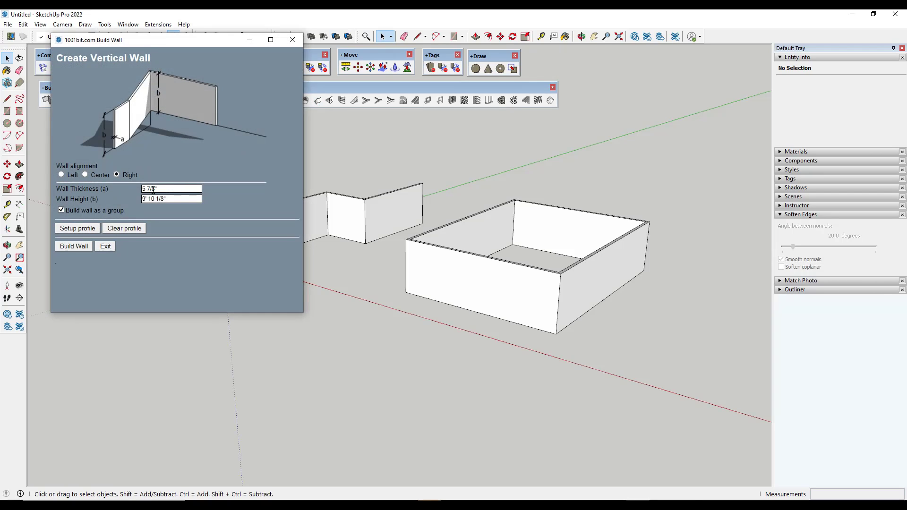
Step: Build a closed four-corner loop of 5 7/8" thick, 9' 10 1/8" tall walls
{"action": "left_click", "coordinate": [69, 248]}
{"action": "scroll", "coordinate": [263, 302], "scroll_direction": "down", "scroll_amount": 1}
{"action": "left_click", "coordinate": [560, 352]}
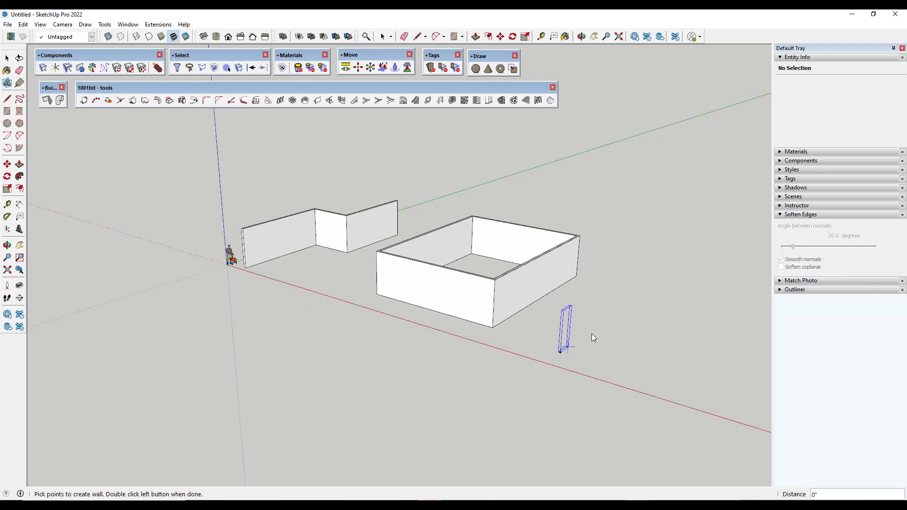
{"action": "left_click", "coordinate": [637, 292]}
{"action": "left_click", "coordinate": [721, 312]}
{"action": "left_click", "coordinate": [696, 347]}
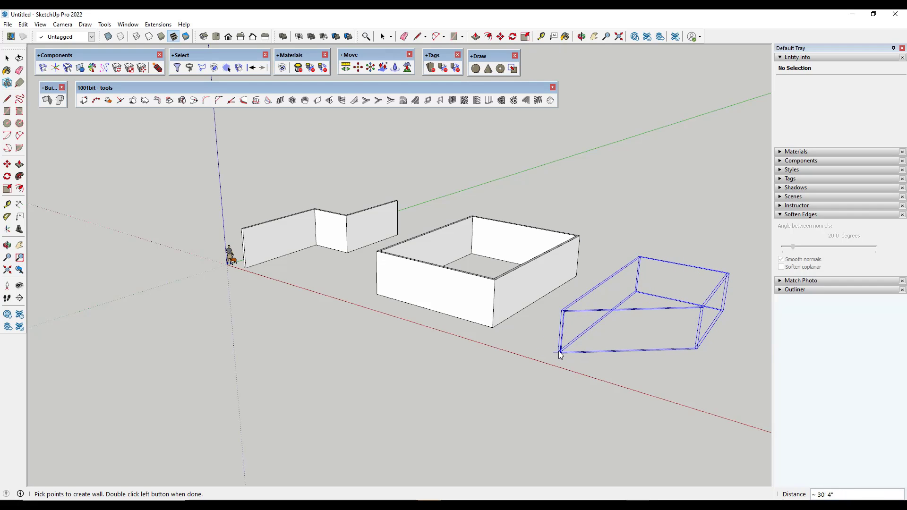
{"action": "double_click", "coordinate": [559, 351]}
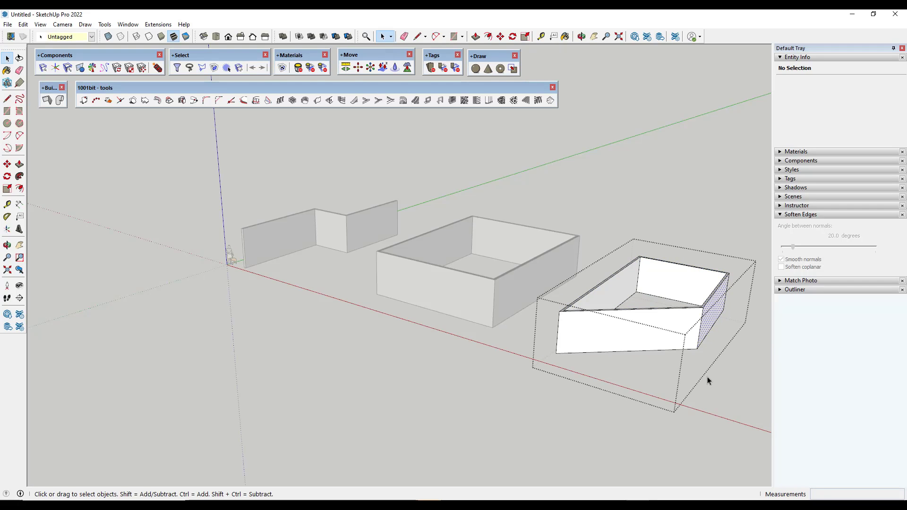
Step: Delete the angled third box
{"action": "scroll", "coordinate": [739, 342], "scroll_direction": "up", "scroll_amount": 1}
{"action": "scroll", "coordinate": [741, 334], "scroll_direction": "up", "scroll_amount": 1}
{"action": "left_click", "coordinate": [670, 325]}
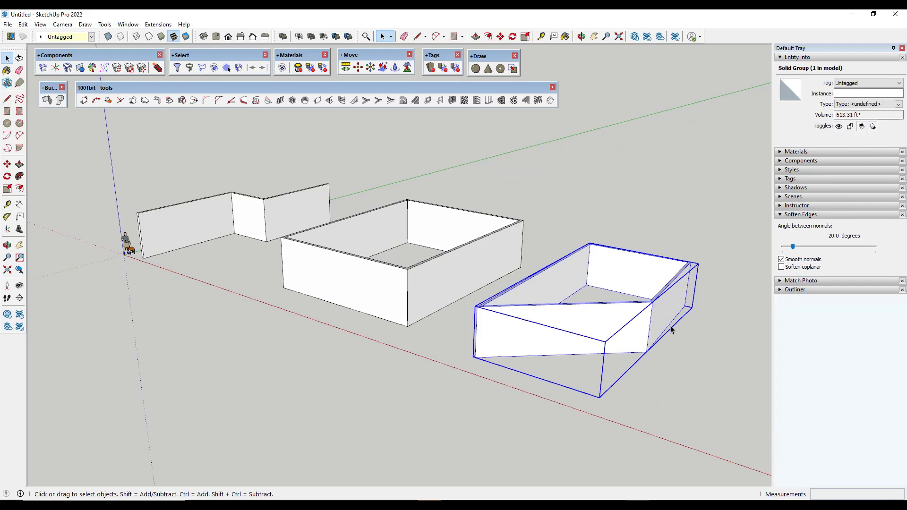
{"action": "key", "text": "Delete"}
{"action": "scroll", "coordinate": [335, 223], "scroll_direction": "down", "scroll_amount": 1}
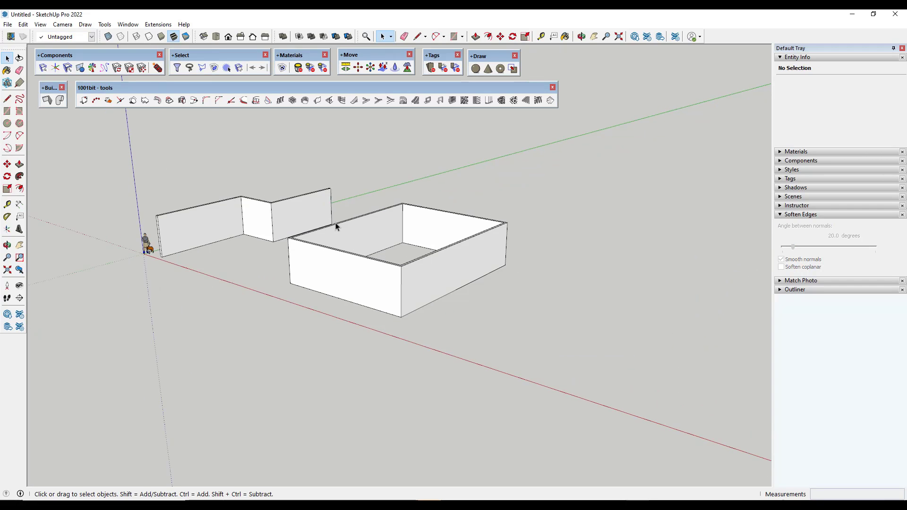
Step: Close the 1001bit toolbar, start a wall, then cancel the unfinished wall
{"action": "left_click", "coordinate": [553, 88]}
{"action": "left_click", "coordinate": [46, 100]}
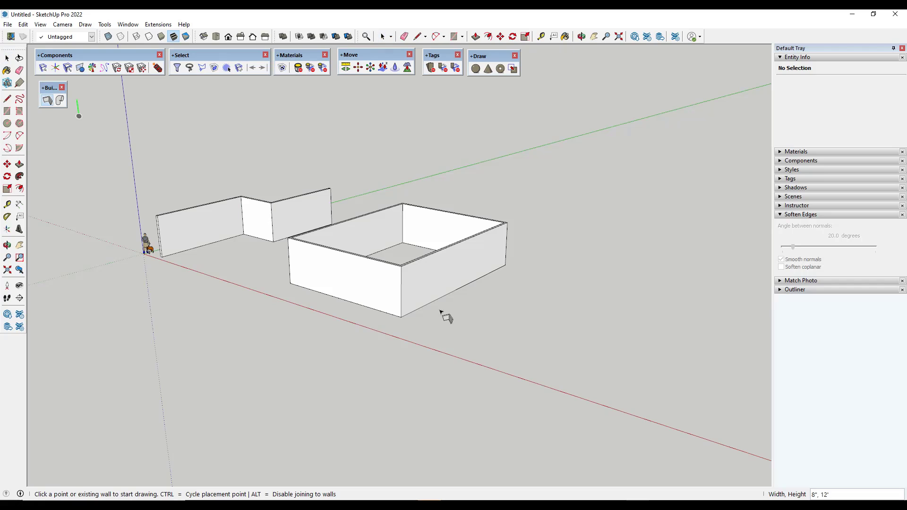
{"action": "left_click", "coordinate": [478, 337]}
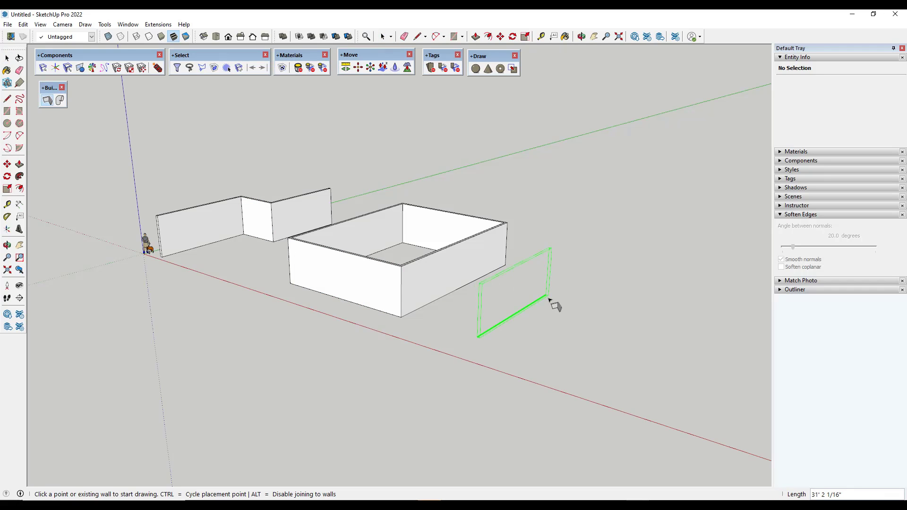
{"action": "scroll", "coordinate": [549, 299], "scroll_direction": "up", "scroll_amount": 5}
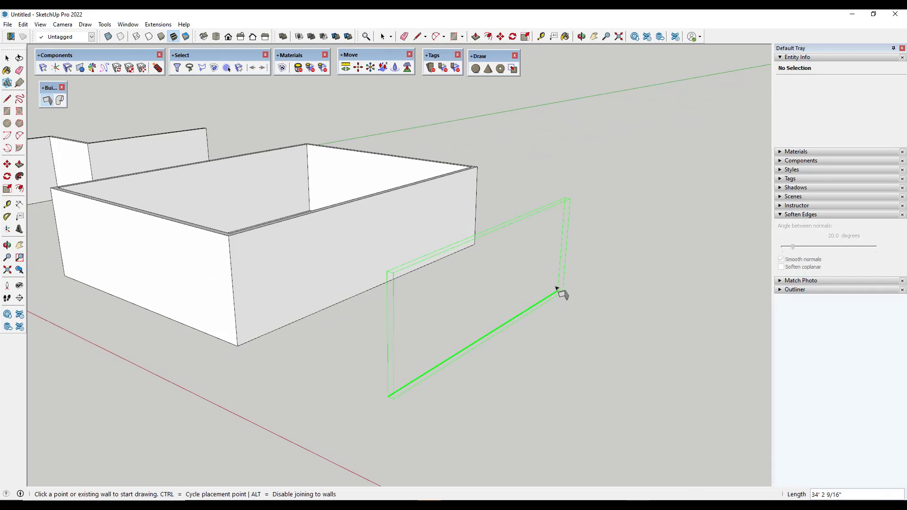
{"action": "scroll", "coordinate": [565, 289], "scroll_direction": "up", "scroll_amount": 2}
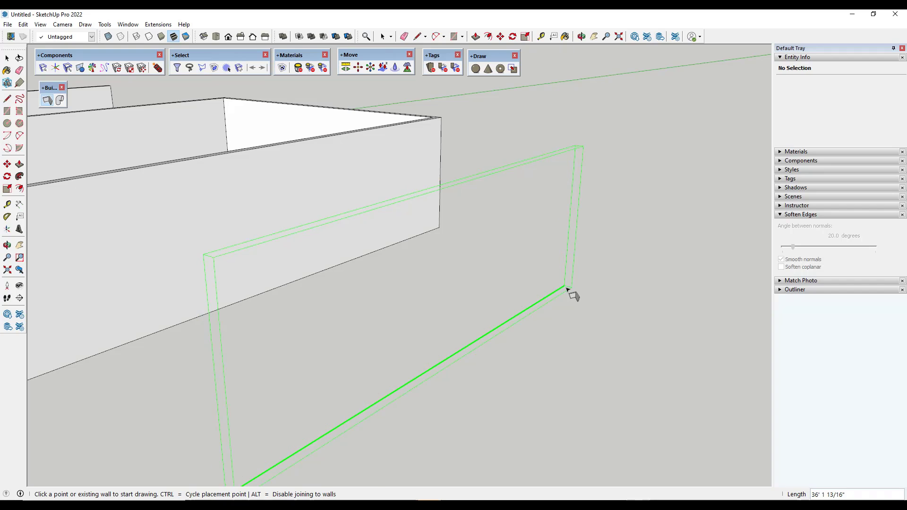
{"action": "scroll", "coordinate": [567, 289], "scroll_direction": "down", "scroll_amount": 1}
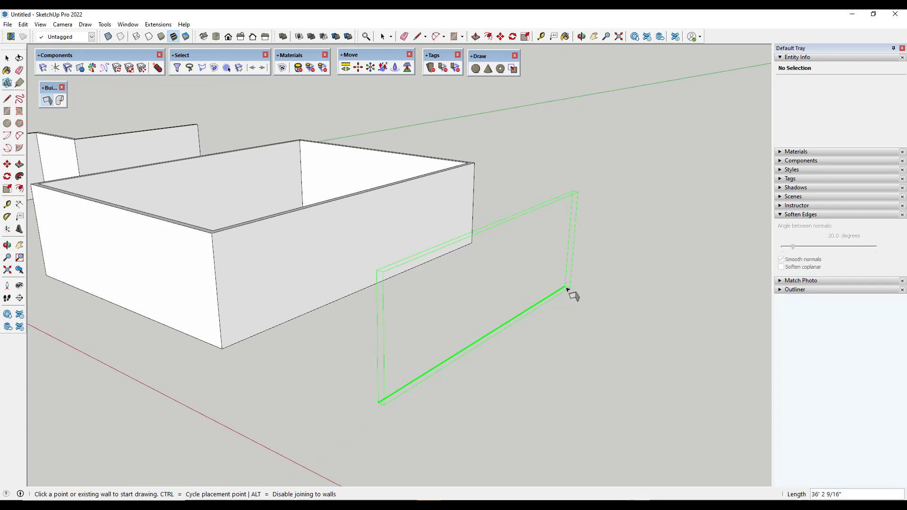
{"action": "key", "text": "space"}
{"action": "scroll", "coordinate": [284, 308], "scroll_direction": "down", "scroll_amount": 3}
Step: Draw three walls forming a closed triangle
{"action": "left_click", "coordinate": [47, 100]}
{"action": "left_click", "coordinate": [361, 399]}
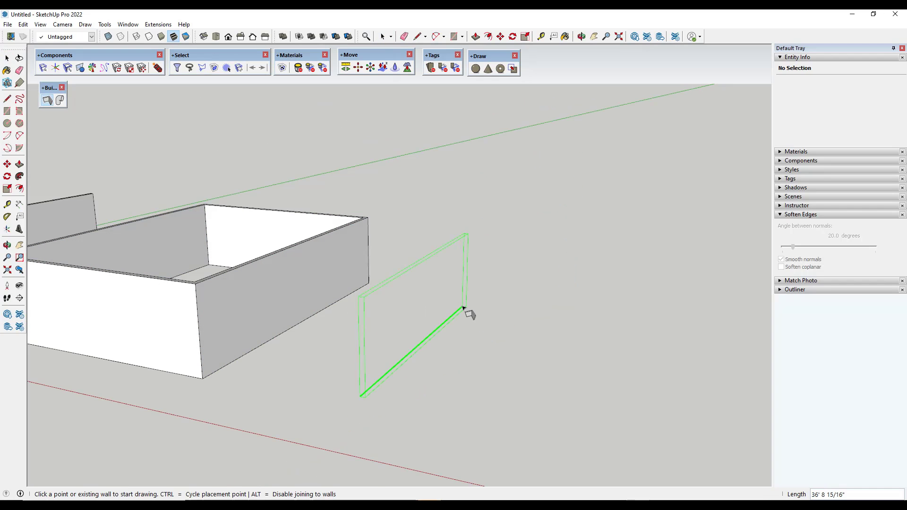
{"action": "left_click", "coordinate": [466, 308]}
{"action": "left_click", "coordinate": [643, 332]}
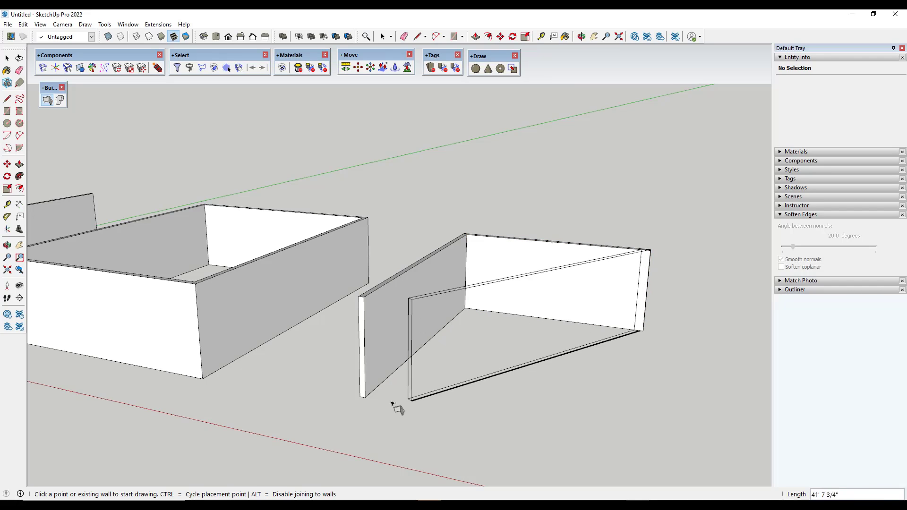
{"action": "left_click", "coordinate": [360, 397]}
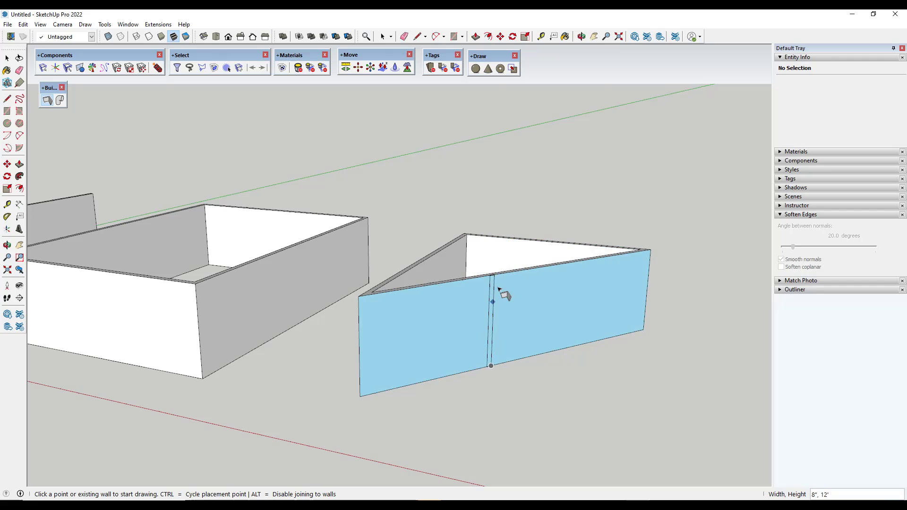
{"action": "middle_click_drag", "start_coordinate": [496, 290], "coordinate": [573, 375]}
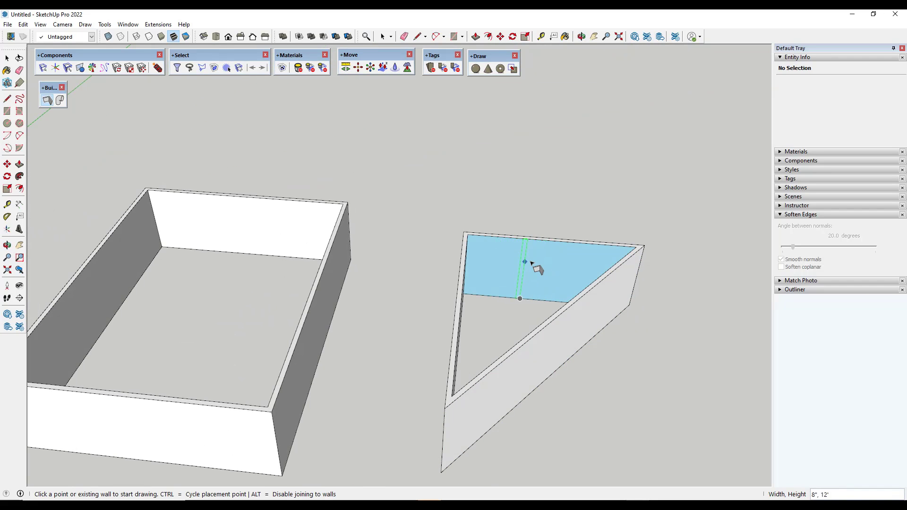
Step: Add an interior dividing wall from the back wall to the front wall
{"action": "left_click", "coordinate": [541, 265]}
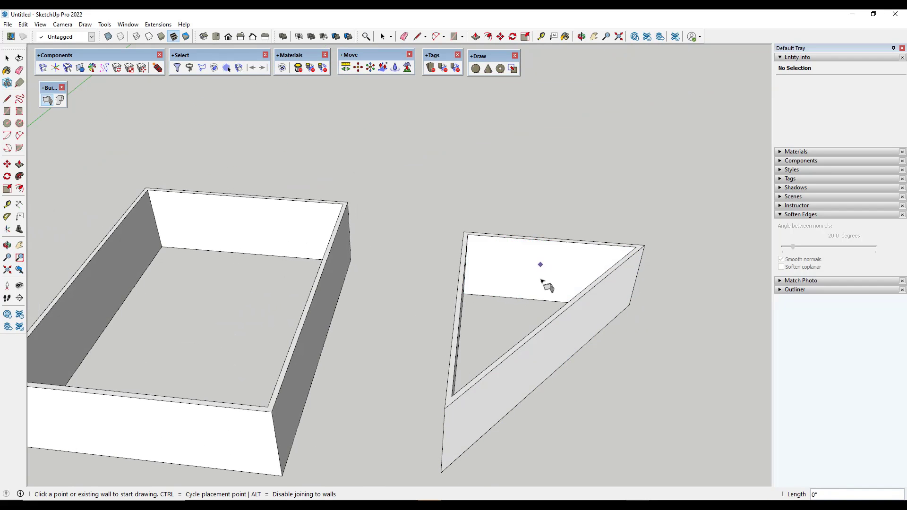
{"action": "left_click", "coordinate": [547, 332]}
{"action": "middle_click_drag", "start_coordinate": [583, 371], "coordinate": [552, 335]}
{"action": "left_click", "coordinate": [552, 336]}
{"action": "key", "text": "Escape"}
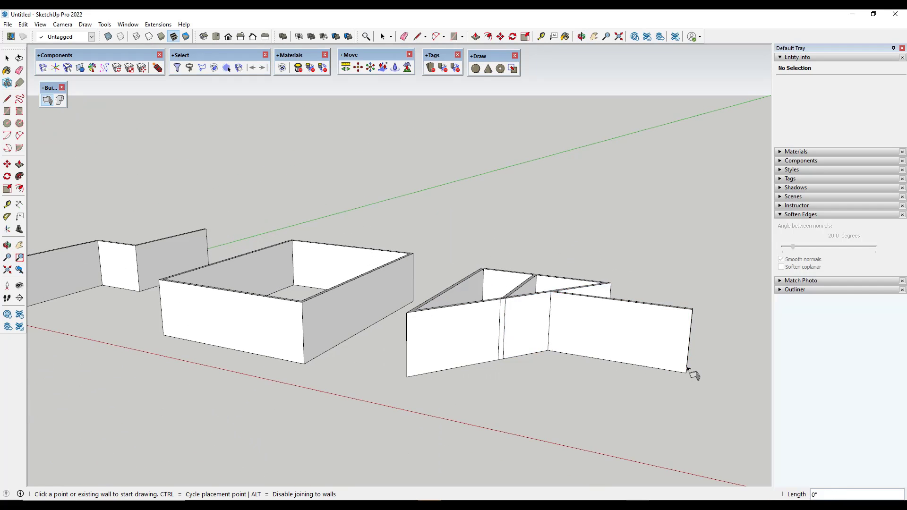
{"action": "scroll", "coordinate": [671, 383], "scroll_direction": "down", "scroll_amount": 5}
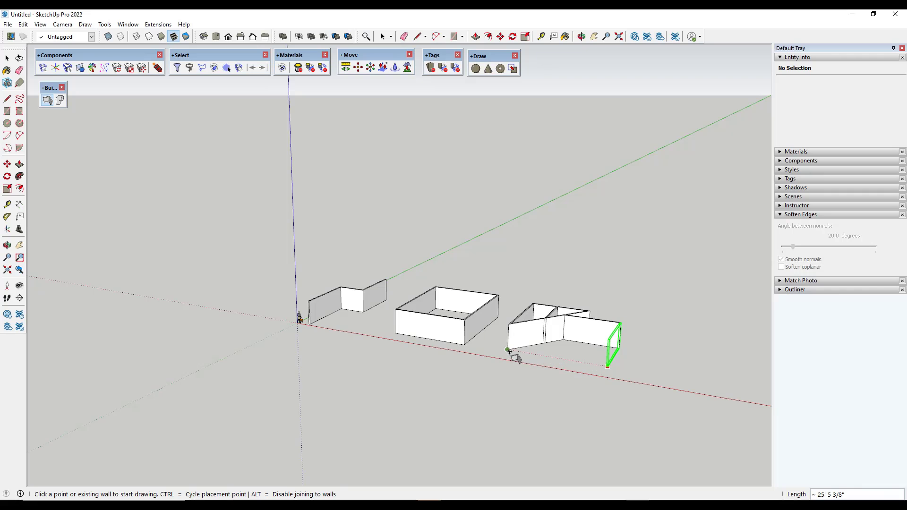
{"action": "middle_click_drag", "start_coordinate": [553, 364], "coordinate": [614, 410]}
{"action": "scroll", "coordinate": [520, 378], "scroll_direction": "up", "scroll_amount": 3}
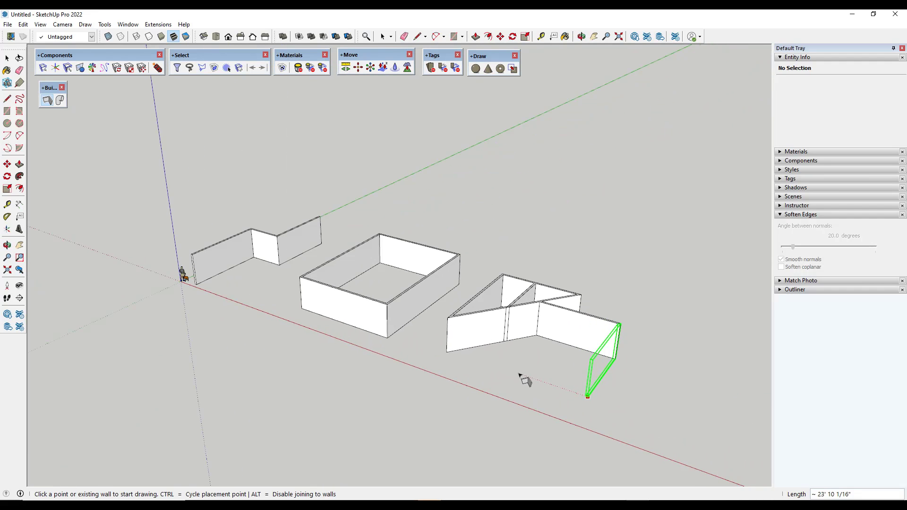
{"action": "key", "text": "space"}
{"action": "scroll", "coordinate": [202, 169], "scroll_direction": "down", "scroll_amount": 4}
{"action": "middle_click_drag", "start_coordinate": [378, 271], "coordinate": [466, 267]}
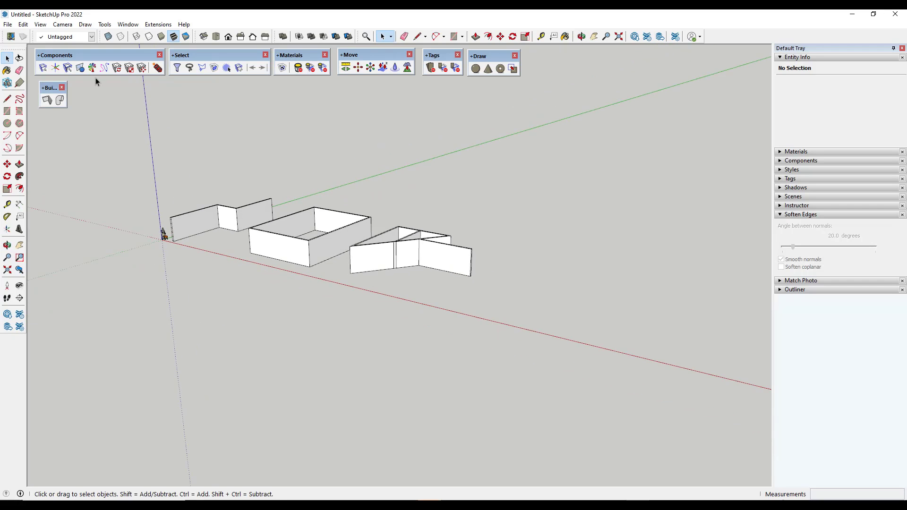
Step: Start a 6" pipe with 6" bends: a short run, a vertical rise and a top run
{"action": "left_click", "coordinate": [60, 101]}
{"action": "scroll", "coordinate": [577, 278], "scroll_direction": "down", "scroll_amount": 3}
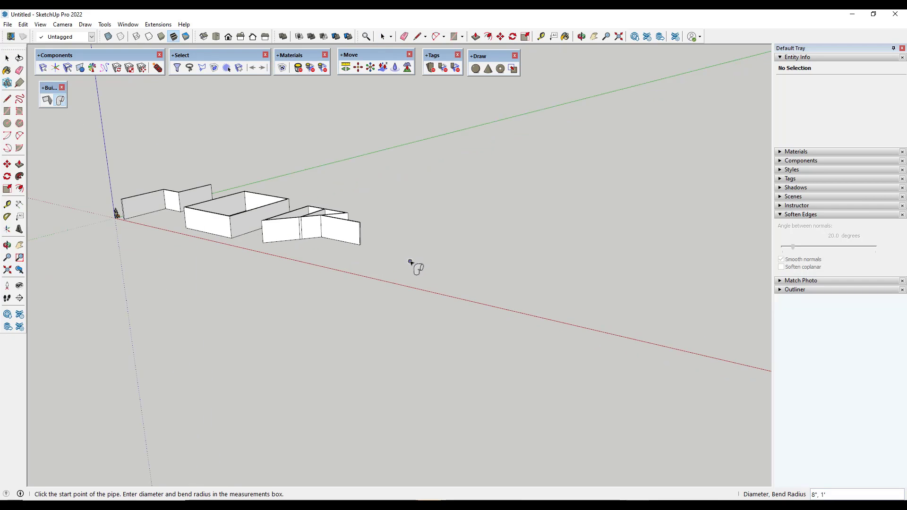
{"action": "scroll", "coordinate": [411, 261], "scroll_direction": "up", "scroll_amount": 3}
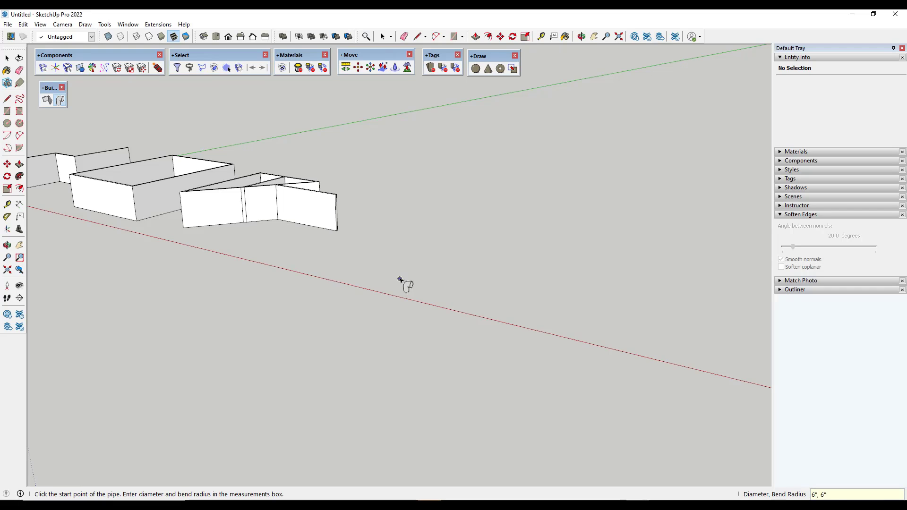
{"action": "left_click", "coordinate": [399, 280]}
{"action": "scroll", "coordinate": [444, 289], "scroll_direction": "up", "scroll_amount": 2}
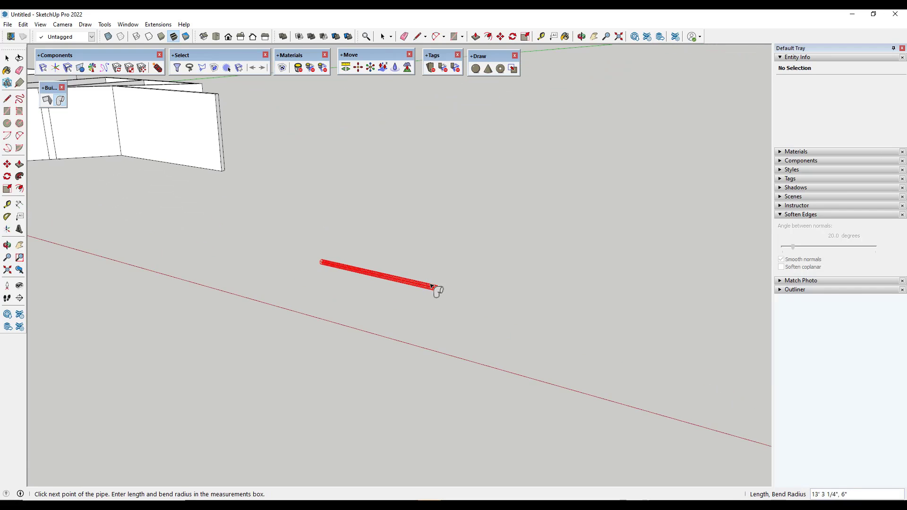
{"action": "middle_click_drag", "start_coordinate": [427, 285], "coordinate": [385, 290]}
{"action": "left_click", "coordinate": [386, 280]}
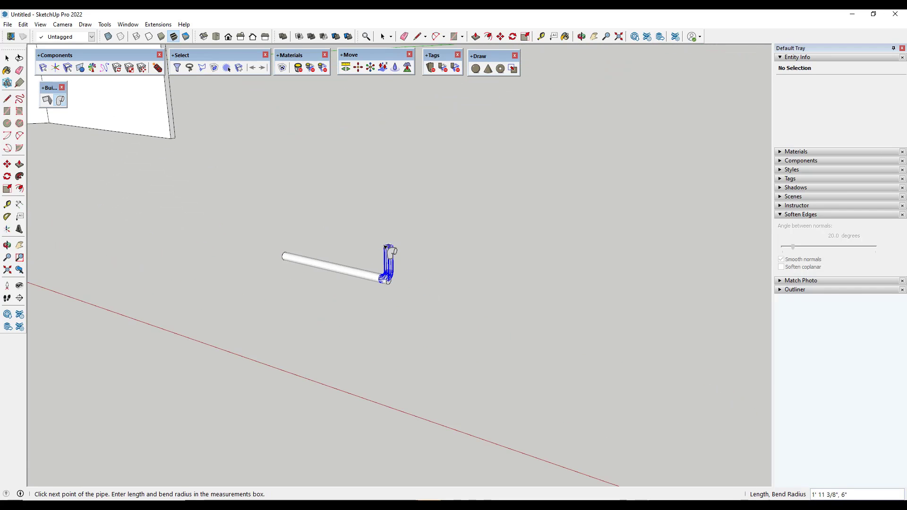
{"action": "left_click", "coordinate": [387, 191]}
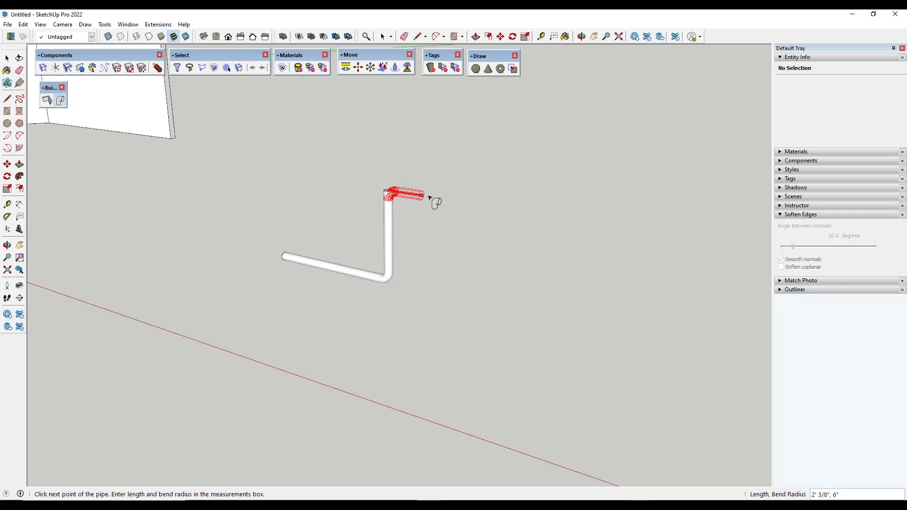
{"action": "left_click", "coordinate": [460, 199]}
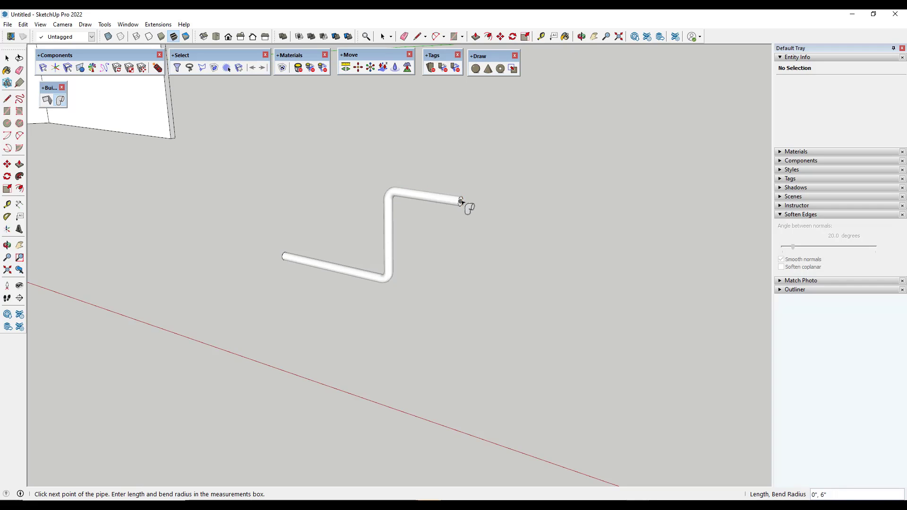
Step: Continue the pipe down, diagonally, across and down, ending in a tall riser, then select it
{"action": "left_click", "coordinate": [461, 253]}
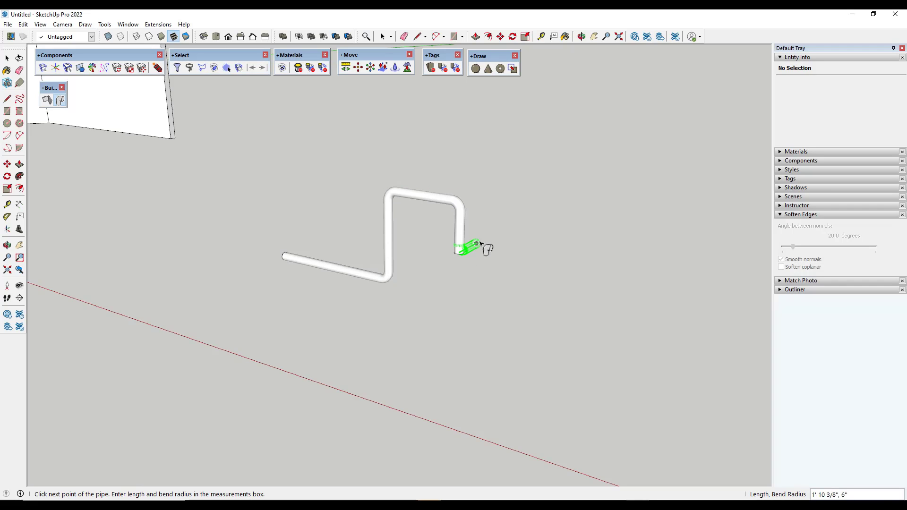
{"action": "left_click", "coordinate": [507, 225]}
{"action": "left_click", "coordinate": [556, 232]}
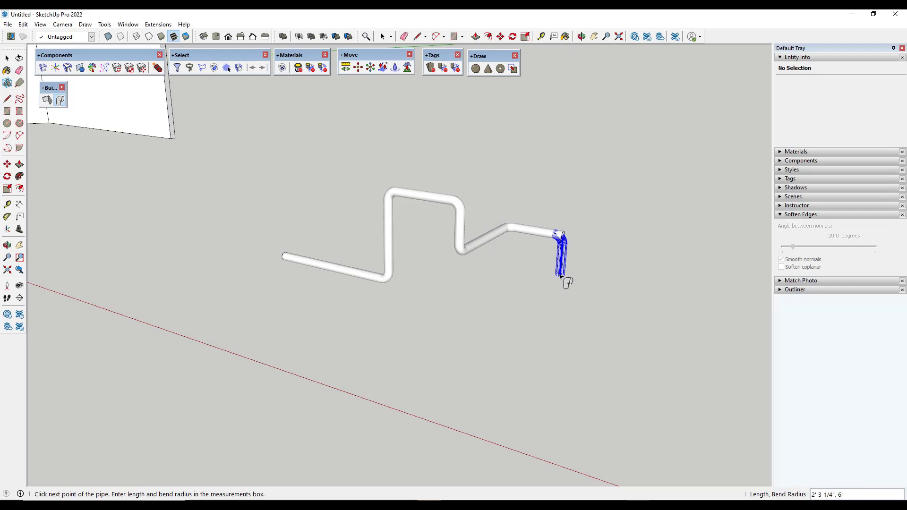
{"action": "left_click", "coordinate": [560, 283]}
{"action": "left_click", "coordinate": [532, 296]}
{"action": "left_click", "coordinate": [542, 181]}
{"action": "key", "text": "space"}
{"action": "middle_click_drag", "start_coordinate": [597, 255], "coordinate": [438, 211]}
{"action": "left_click", "coordinate": [437, 210]}
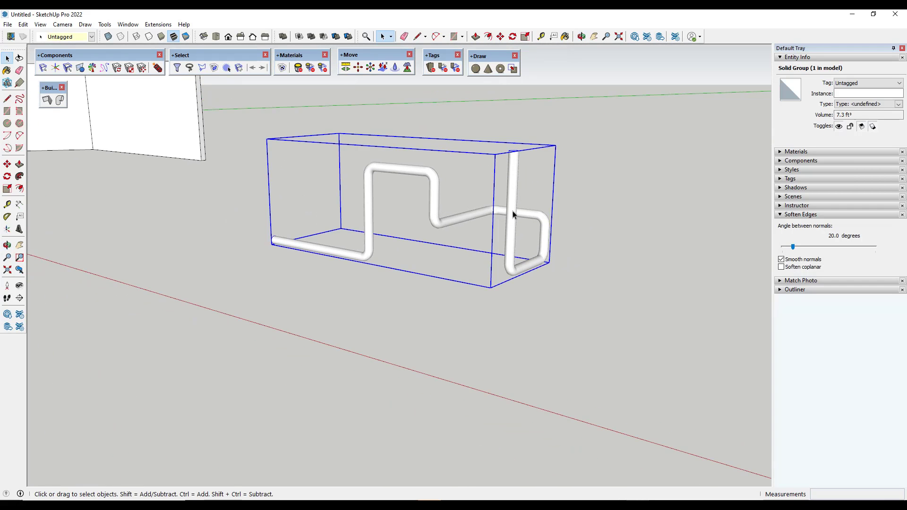
{"action": "scroll", "coordinate": [600, 208], "scroll_direction": "down", "scroll_amount": 2}
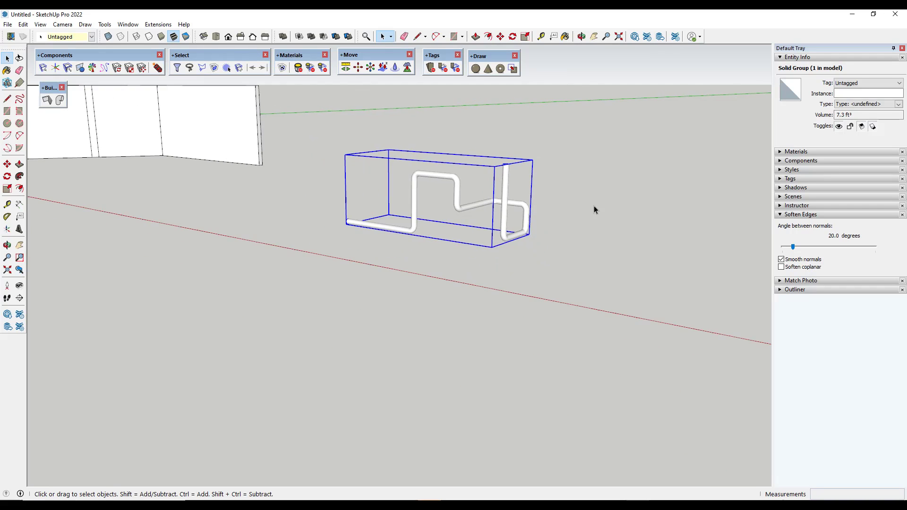
{"action": "scroll", "coordinate": [498, 160], "scroll_direction": "up", "scroll_amount": 3}
{"action": "middle_click_drag", "start_coordinate": [498, 160], "coordinate": [347, 234]}
{"action": "scroll", "coordinate": [347, 234], "scroll_direction": "up", "scroll_amount": 1}
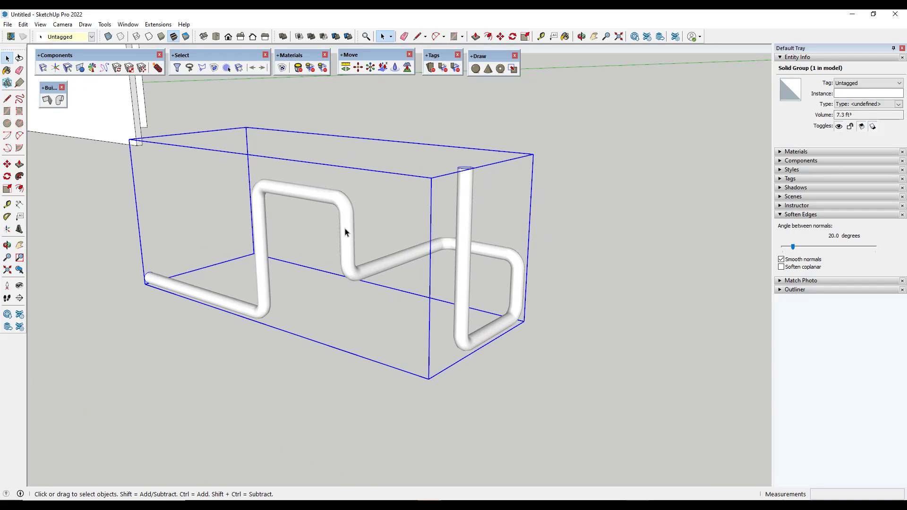
{"action": "scroll", "coordinate": [389, 220], "scroll_direction": "down", "scroll_amount": 3}
{"action": "scroll", "coordinate": [390, 209], "scroll_direction": "up", "scroll_amount": 3}
{"action": "scroll", "coordinate": [401, 206], "scroll_direction": "down", "scroll_amount": 5}
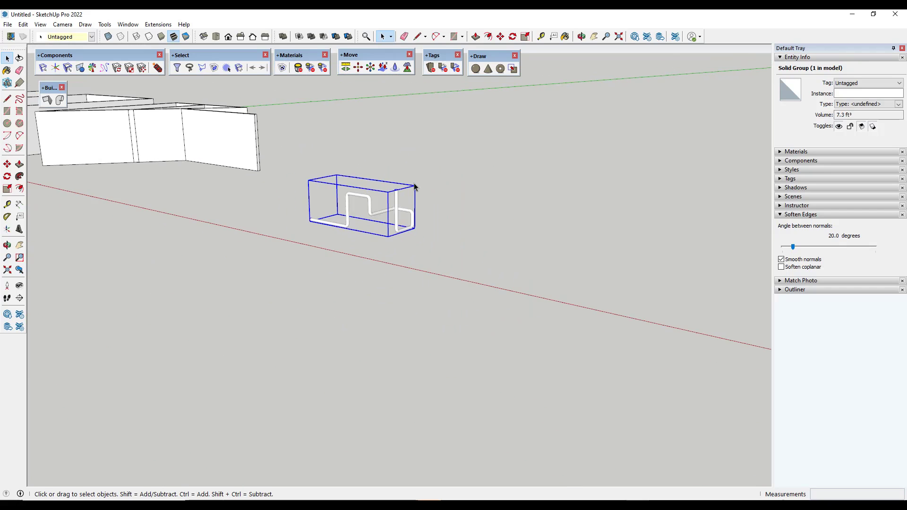
{"action": "middle_click_drag", "start_coordinate": [399, 205], "coordinate": [192, 148]}
{"action": "left_click", "coordinate": [192, 148]}
{"action": "scroll", "coordinate": [431, 222], "scroll_direction": "up", "scroll_amount": 2}
{"action": "scroll", "coordinate": [399, 188], "scroll_direction": "down", "scroll_amount": 1}
{"action": "scroll", "coordinate": [349, 142], "scroll_direction": "up", "scroll_amount": 2}
{"action": "scroll", "coordinate": [368, 180], "scroll_direction": "down", "scroll_amount": 2}
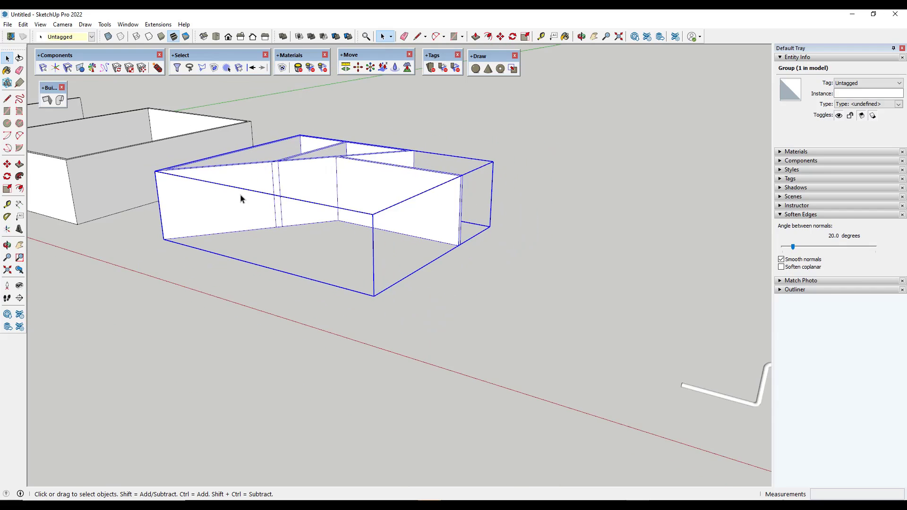
{"action": "scroll", "coordinate": [222, 199], "scroll_direction": "up", "scroll_amount": 2}
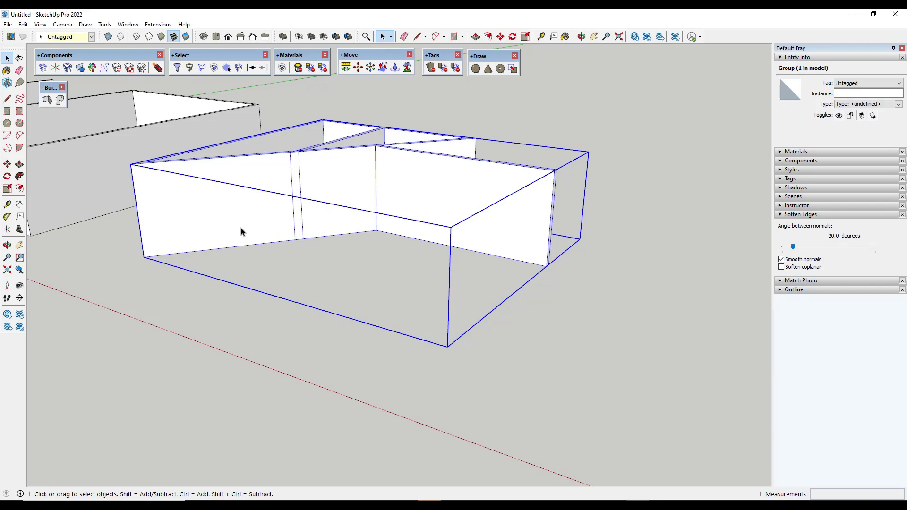
{"action": "scroll", "coordinate": [243, 229], "scroll_direction": "down", "scroll_amount": 2}
{"action": "scroll", "coordinate": [247, 229], "scroll_direction": "up", "scroll_amount": 2}
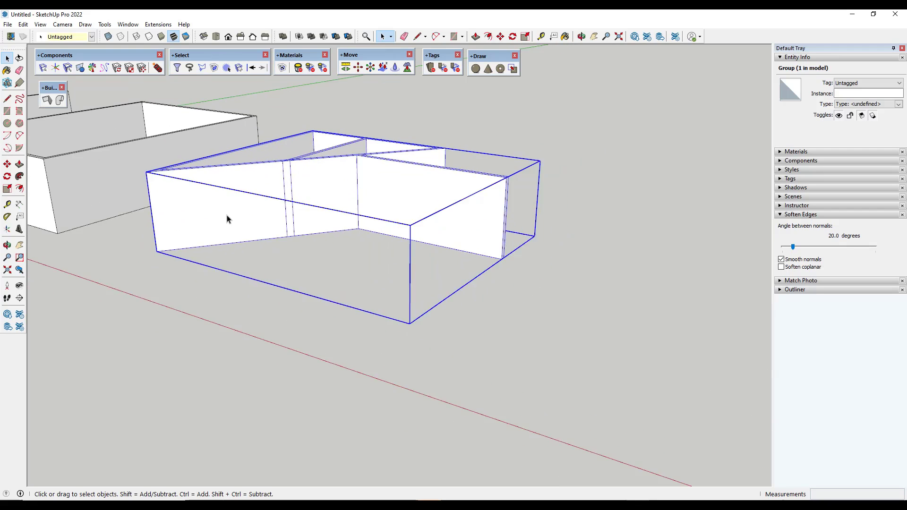
{"action": "scroll", "coordinate": [236, 208], "scroll_direction": "down", "scroll_amount": 5}
{"action": "scroll", "coordinate": [349, 255], "scroll_direction": "up", "scroll_amount": 3}
{"action": "scroll", "coordinate": [440, 272], "scroll_direction": "up", "scroll_amount": 4}
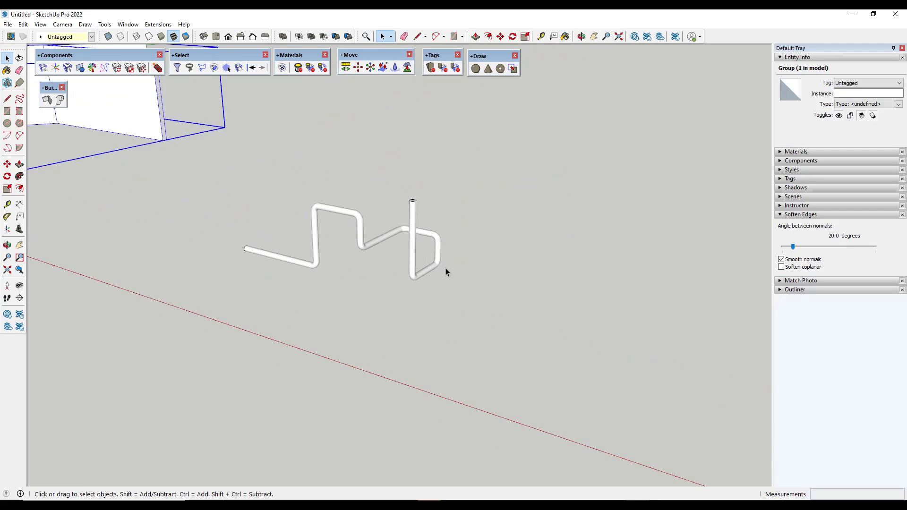
{"action": "scroll", "coordinate": [338, 208], "scroll_direction": "down", "scroll_amount": 4}
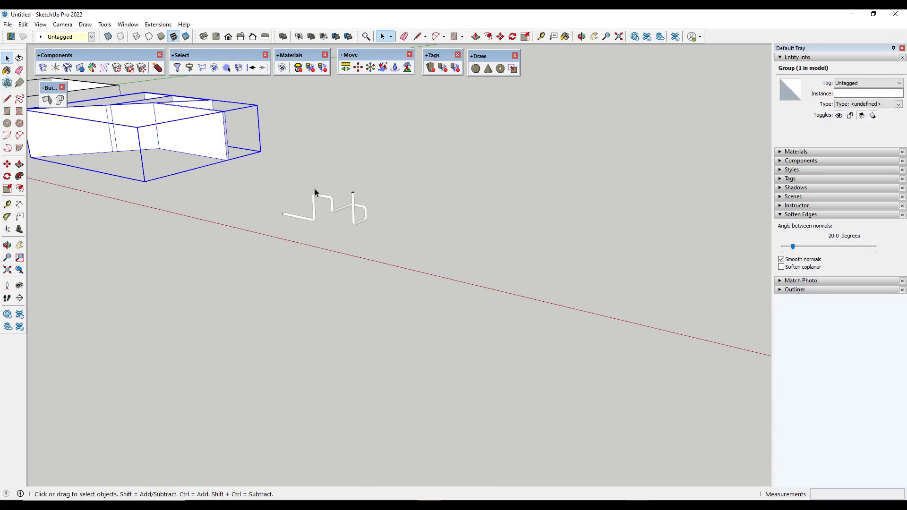
{"action": "scroll", "coordinate": [398, 226], "scroll_direction": "up", "scroll_amount": 2}
{"action": "scroll", "coordinate": [310, 194], "scroll_direction": "down", "scroll_amount": 3}
{"action": "scroll", "coordinate": [485, 194], "scroll_direction": "up", "scroll_amount": 3}
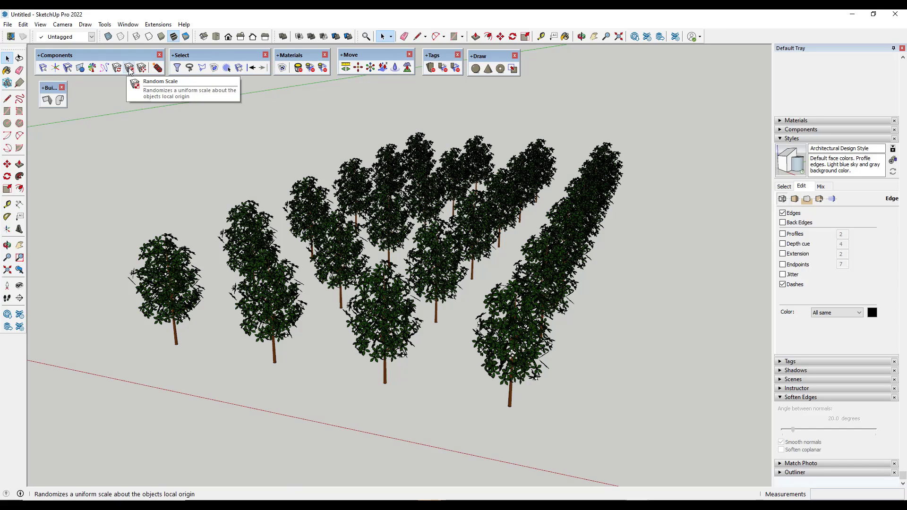
Step: Select every tree in the grid and randomly scale them between 0.5 and 1.5
{"action": "left_click_drag", "start_coordinate": [128, 111], "coordinate": [718, 442]}
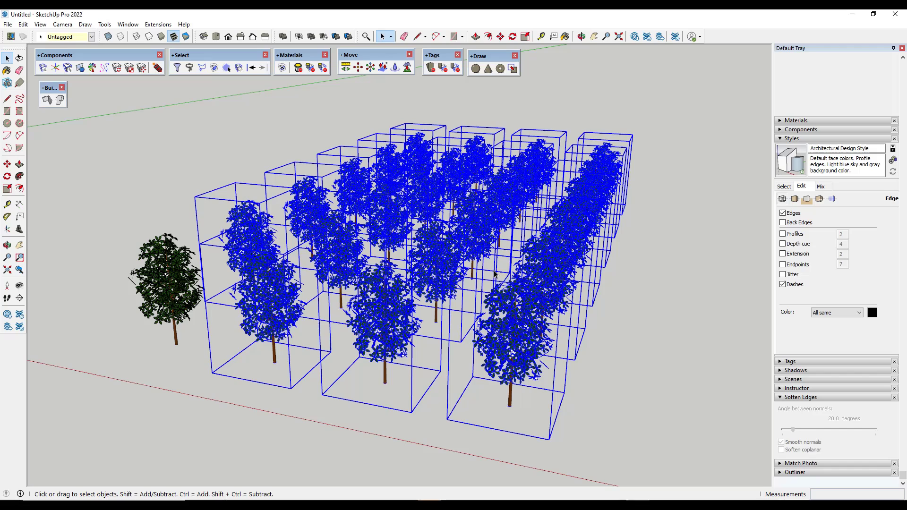
{"action": "left_click", "coordinate": [170, 272], "text": "shift"}
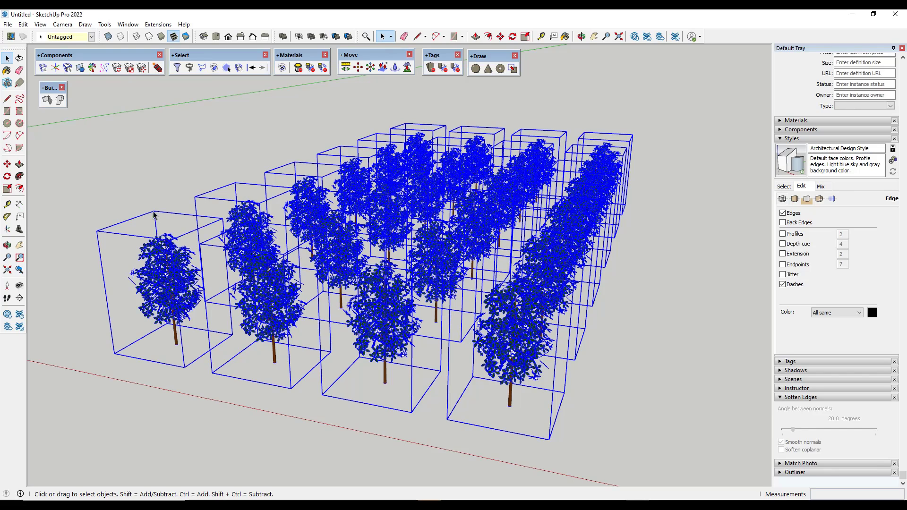
{"action": "left_click", "coordinate": [130, 69]}
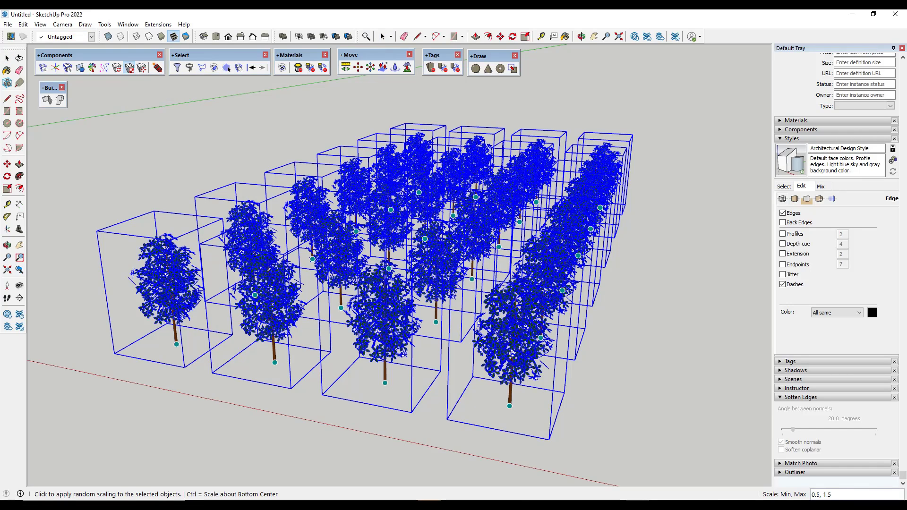
{"action": "left_click", "coordinate": [456, 248]}
Step: Re-randomize the tree sizes several more times
{"action": "middle_click_drag", "start_coordinate": [486, 288], "coordinate": [468, 258]}
{"action": "left_click", "coordinate": [462, 249]}
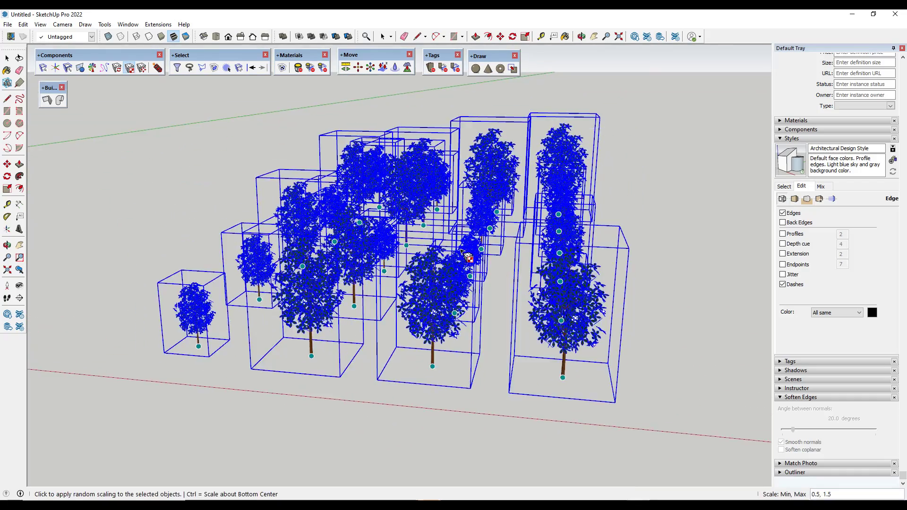
{"action": "left_click", "coordinate": [486, 220]}
{"action": "left_click", "coordinate": [487, 206]}
{"action": "left_click", "coordinate": [488, 207]}
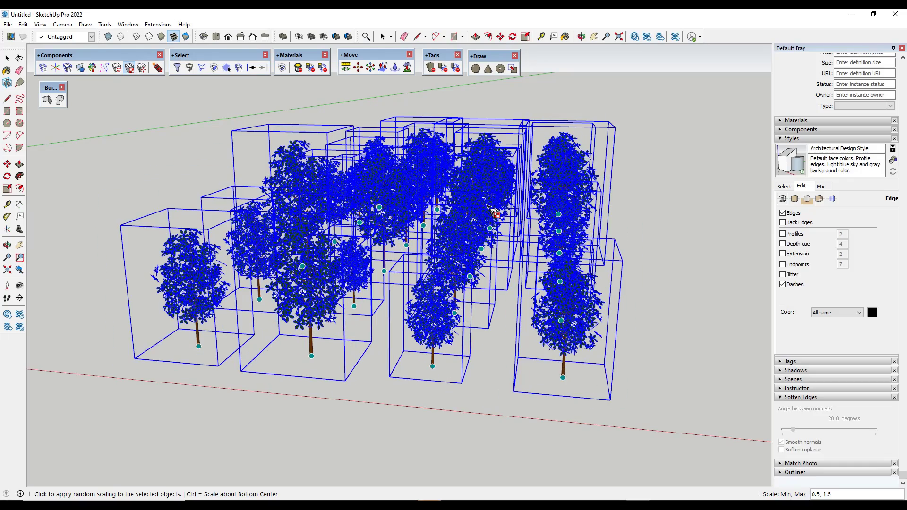
{"action": "left_click", "coordinate": [411, 202]}
{"action": "middle_click_drag", "start_coordinate": [412, 203], "coordinate": [487, 205]}
{"action": "left_click", "coordinate": [487, 206]}
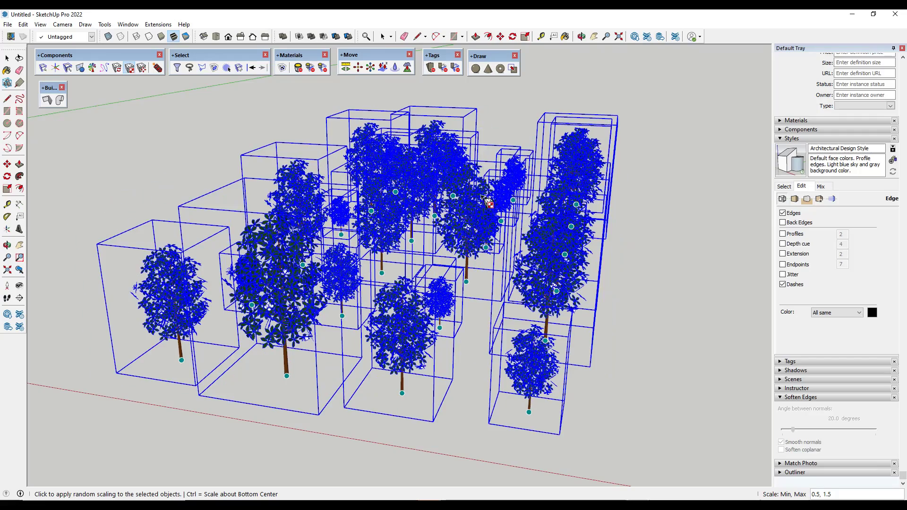
{"action": "left_click", "coordinate": [457, 203]}
{"action": "left_click", "coordinate": [462, 213]}
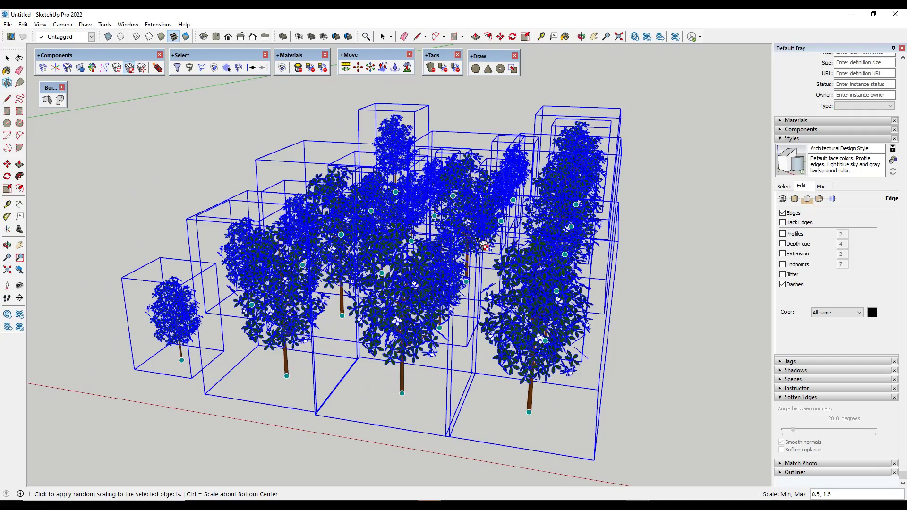
Step: Spin each tree to a random heading with Random Spin, re-rolling several times
{"action": "middle_click_drag", "start_coordinate": [483, 245], "coordinate": [426, 268]}
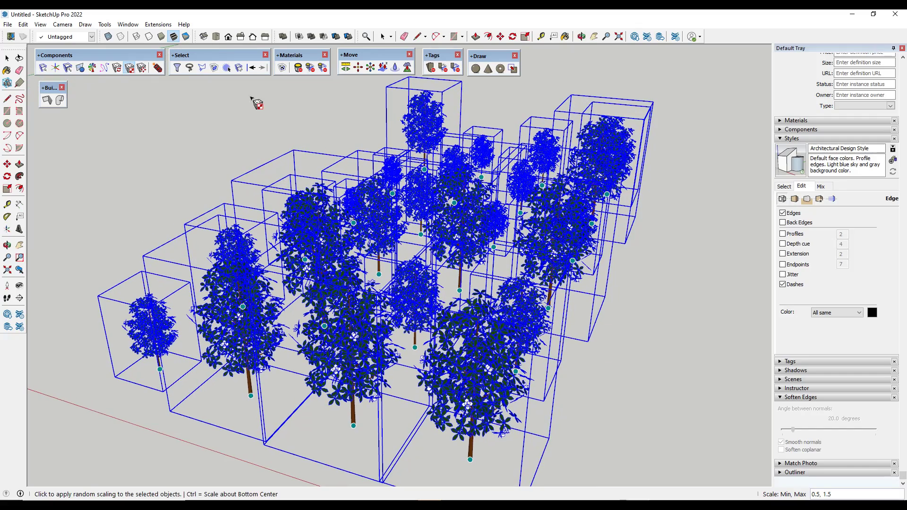
{"action": "left_click", "coordinate": [117, 68]}
{"action": "left_click", "coordinate": [474, 244]}
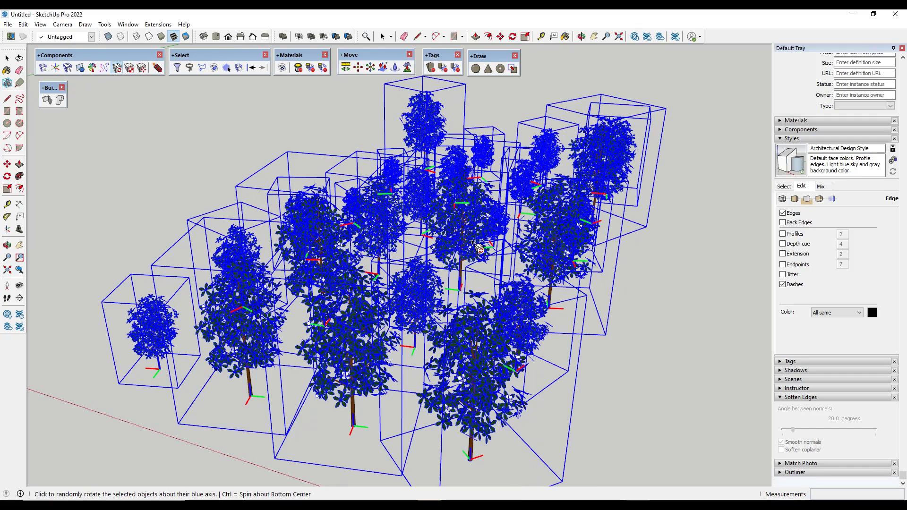
{"action": "left_click", "coordinate": [475, 243]}
{"action": "left_click", "coordinate": [475, 243]}
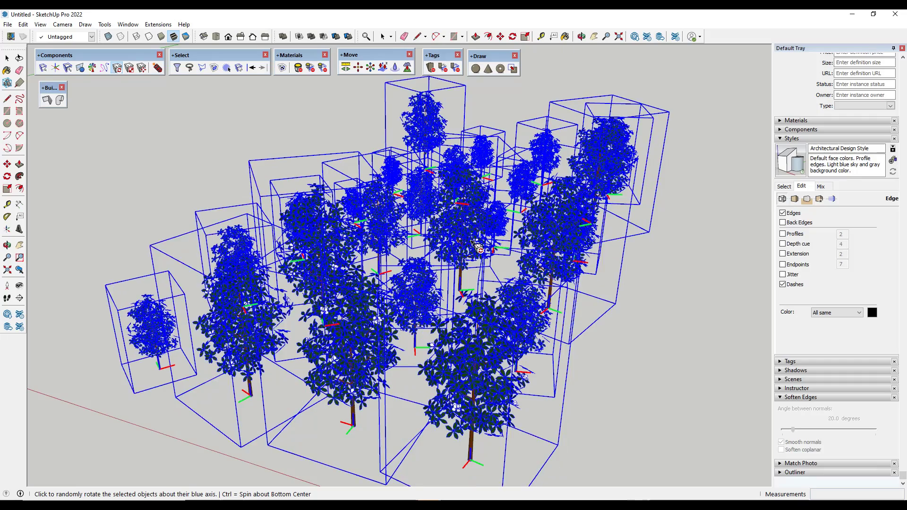
{"action": "left_click", "coordinate": [475, 243]}
{"action": "left_click", "coordinate": [476, 246]}
{"action": "left_click", "coordinate": [476, 246]}
{"action": "left_click", "coordinate": [476, 246]}
Step: Orbit to view the randomly rotated trees from higher above
{"action": "key", "text": "o"}
{"action": "left_click_drag", "start_coordinate": [478, 235], "coordinate": [470, 311]}
{"action": "middle_click_drag", "start_coordinate": [469, 312], "coordinate": [567, 307]}
{"action": "scroll", "coordinate": [597, 314], "scroll_direction": "down", "scroll_amount": 3}
{"action": "scroll", "coordinate": [572, 279], "scroll_direction": "up", "scroll_amount": 4}
{"action": "scroll", "coordinate": [571, 279], "scroll_direction": "down", "scroll_amount": 2}
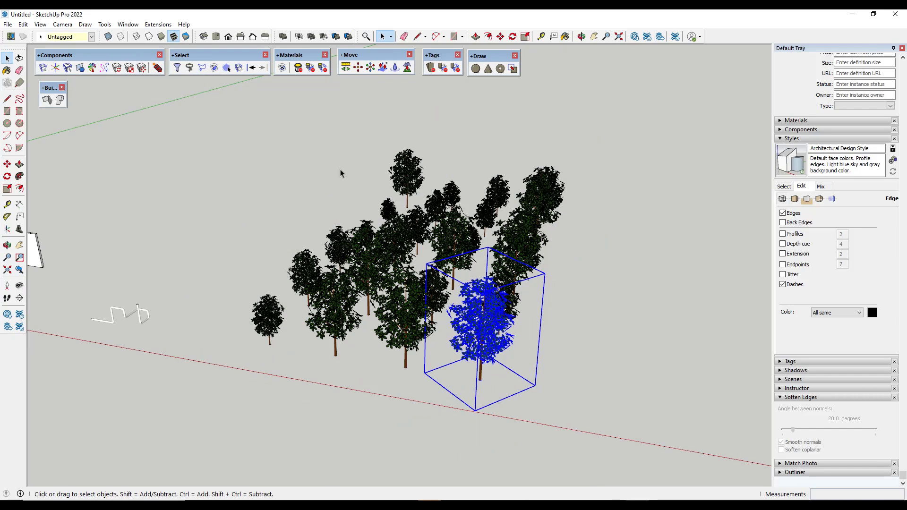
{"action": "middle_click_drag", "start_coordinate": [473, 283], "coordinate": [470, 345]}
{"action": "middle_click_drag", "start_coordinate": [387, 290], "coordinate": [477, 265]}
{"action": "key", "text": "space"}
{"action": "scroll", "coordinate": [412, 277], "scroll_direction": "down", "scroll_amount": 2}
{"action": "scroll", "coordinate": [473, 262], "scroll_direction": "up", "scroll_amount": 3}
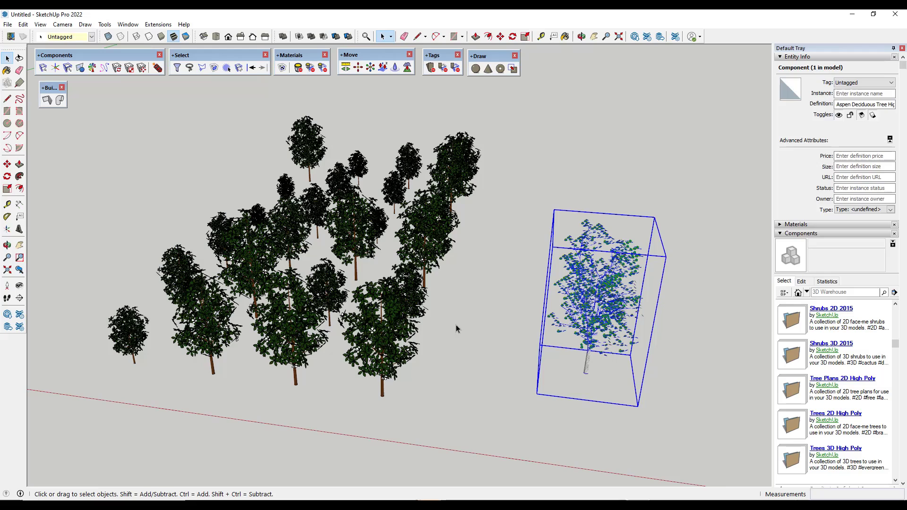
{"action": "left_click", "coordinate": [456, 324]}
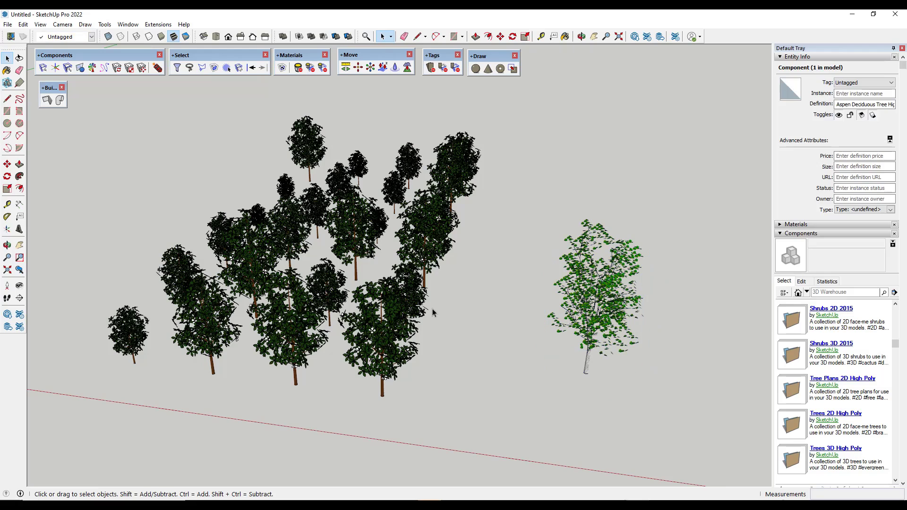
{"action": "left_click", "coordinate": [128, 339]}
{"action": "left_click", "coordinate": [251, 250], "text": "shift"}
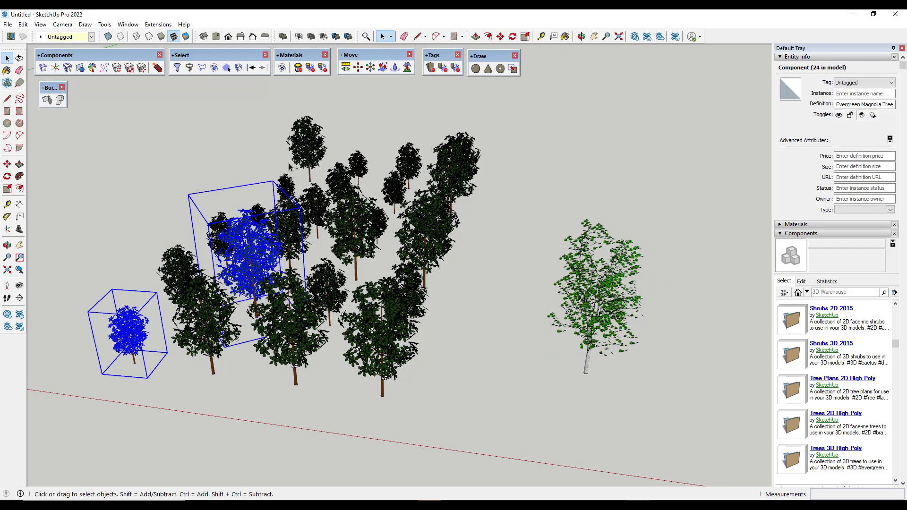
{"action": "left_click", "coordinate": [308, 135], "text": "shift"}
{"action": "left_click", "coordinate": [344, 214], "text": "shift"}
{"action": "left_click", "coordinate": [471, 155], "text": "shift"}
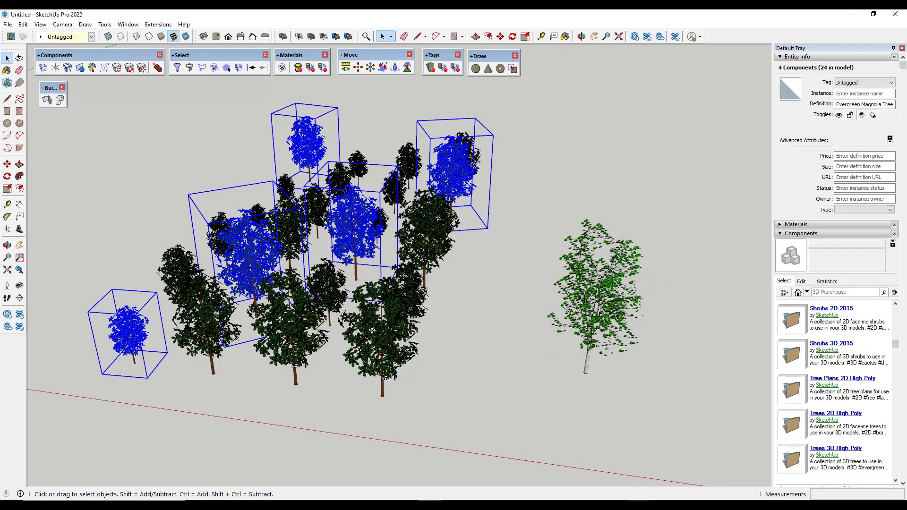
{"action": "left_click", "coordinate": [68, 70]}
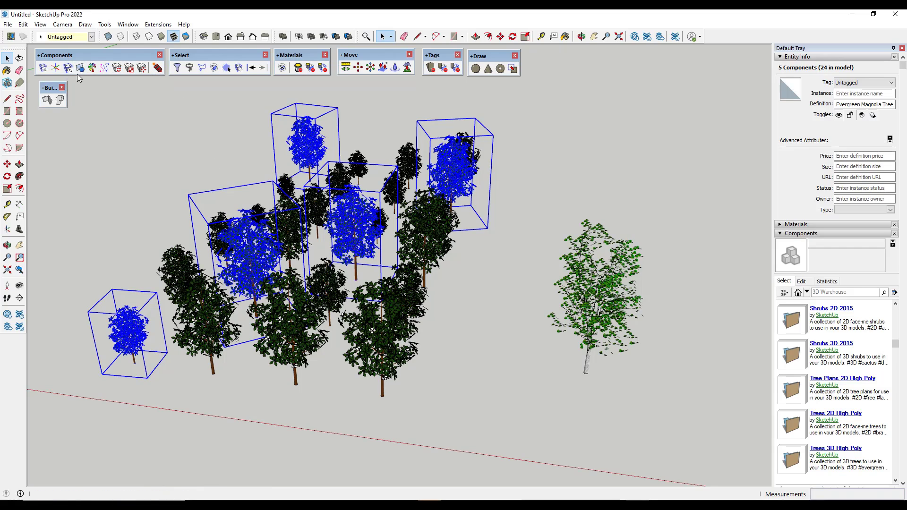
{"action": "left_click", "coordinate": [601, 315]}
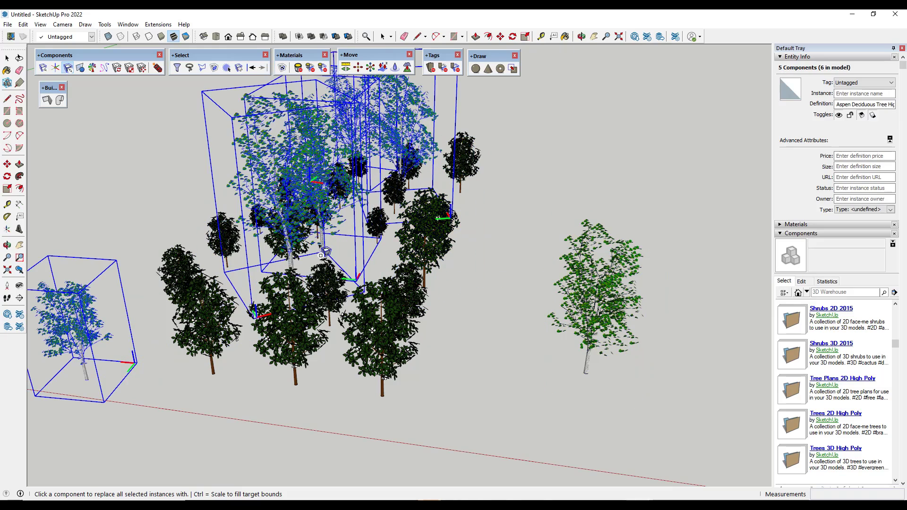
{"action": "left_click", "coordinate": [593, 366], "text": "shift"}
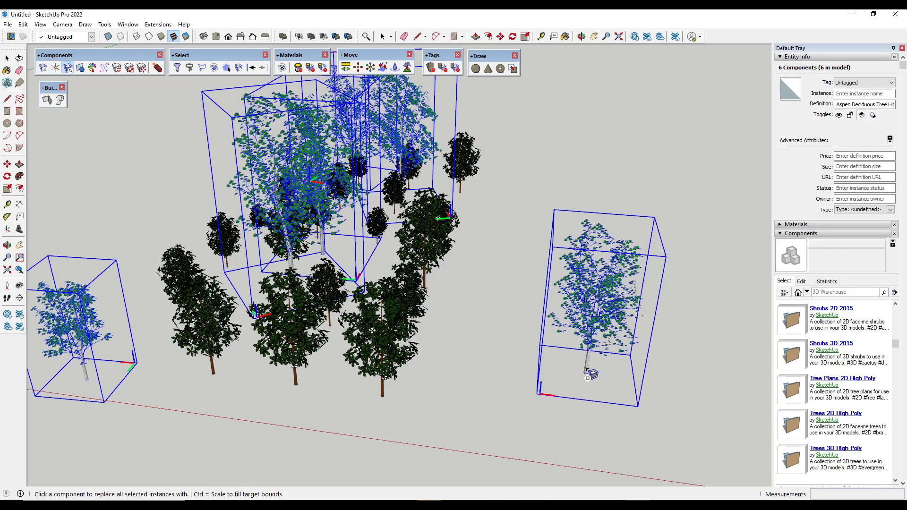
{"action": "key", "text": "space"}
{"action": "key", "text": "ctrl+z"}
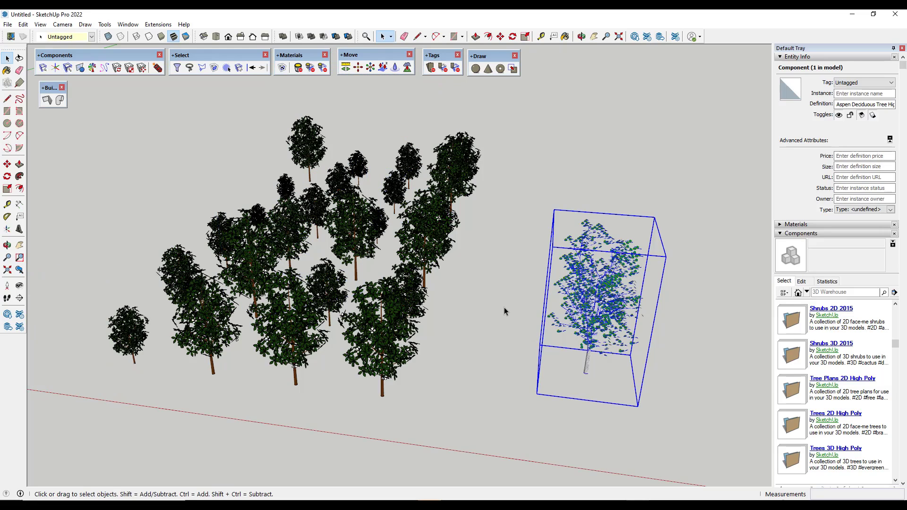
{"action": "left_click", "coordinate": [55, 68]}
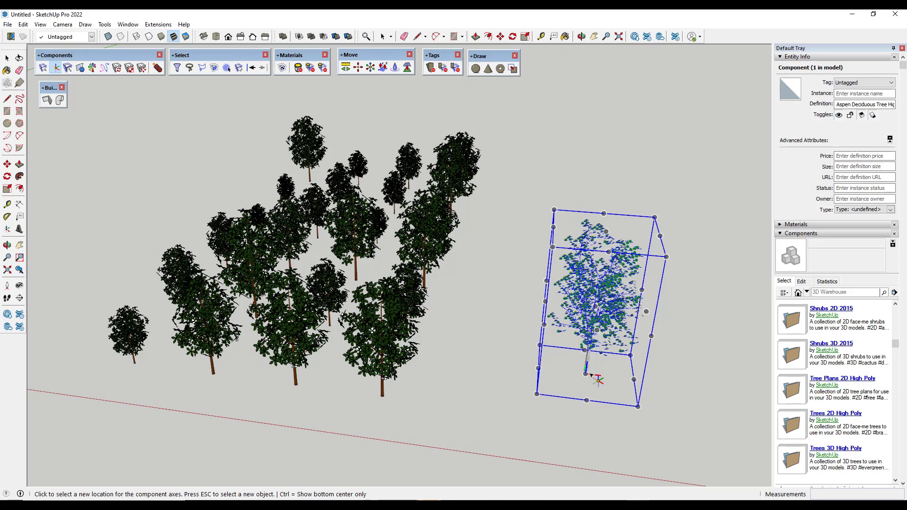
{"action": "key", "text": "space"}
{"action": "left_click", "coordinate": [599, 362]}
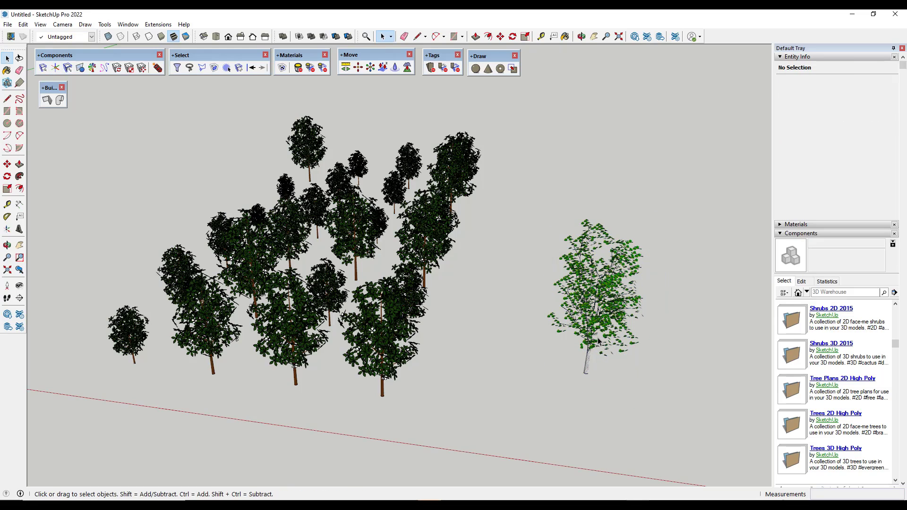
{"action": "left_click", "coordinate": [129, 329]}
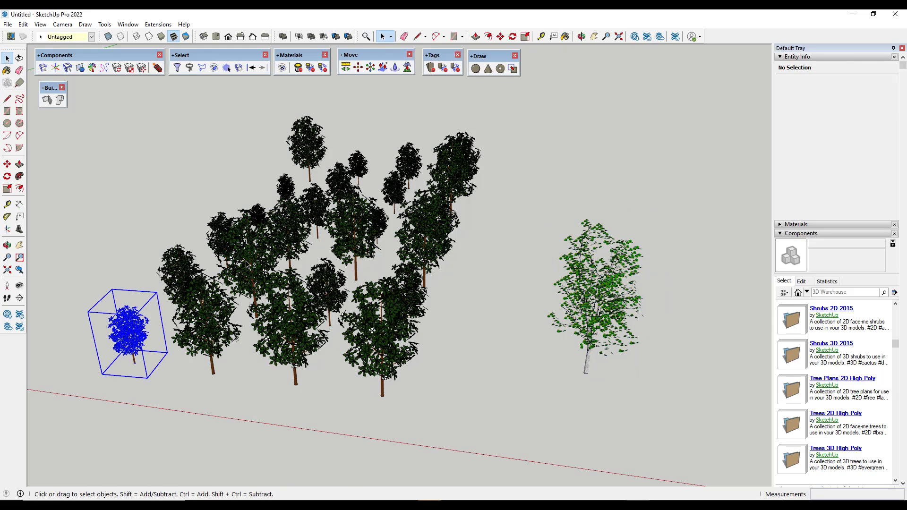
{"action": "left_click", "coordinate": [246, 255], "text": "ctrl"}
{"action": "left_click", "coordinate": [304, 142], "text": "ctrl"}
{"action": "left_click", "coordinate": [432, 222], "text": "ctrl"}
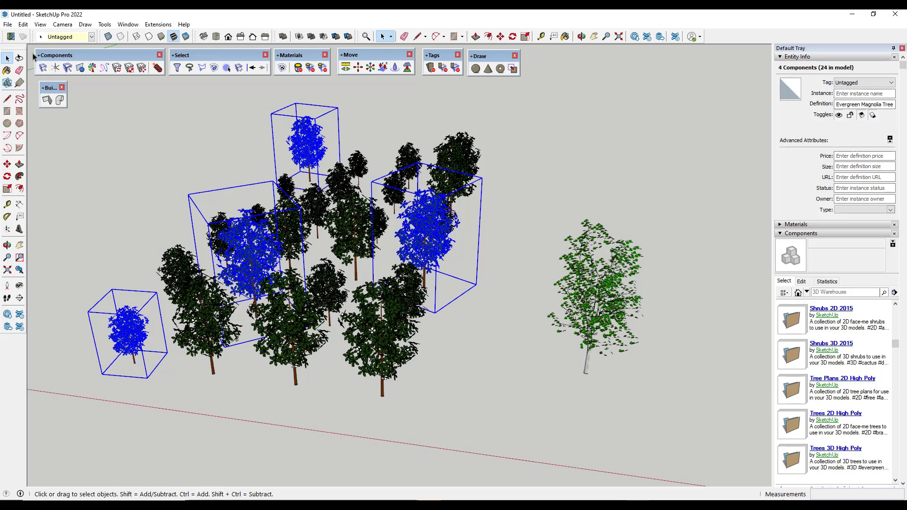
{"action": "left_click", "coordinate": [68, 68]}
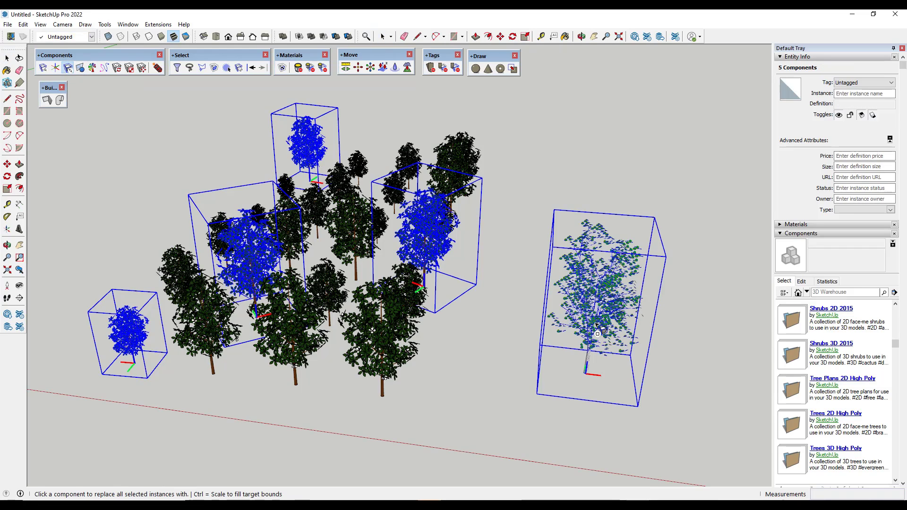
{"action": "left_click", "coordinate": [598, 333]}
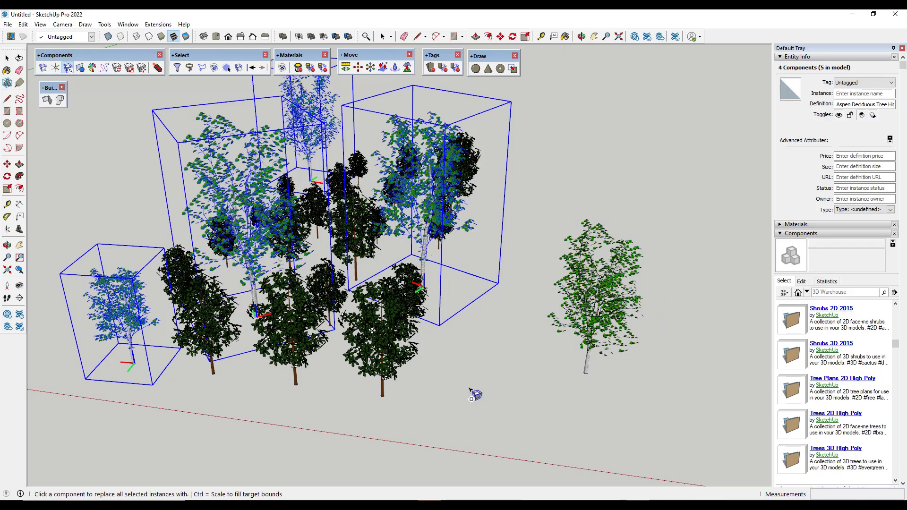
{"action": "middle_click_drag", "start_coordinate": [476, 387], "coordinate": [486, 348]}
Step: Undo the birch tree replacement
{"action": "key", "text": "space"}
{"action": "key", "text": "ctrl+z"}
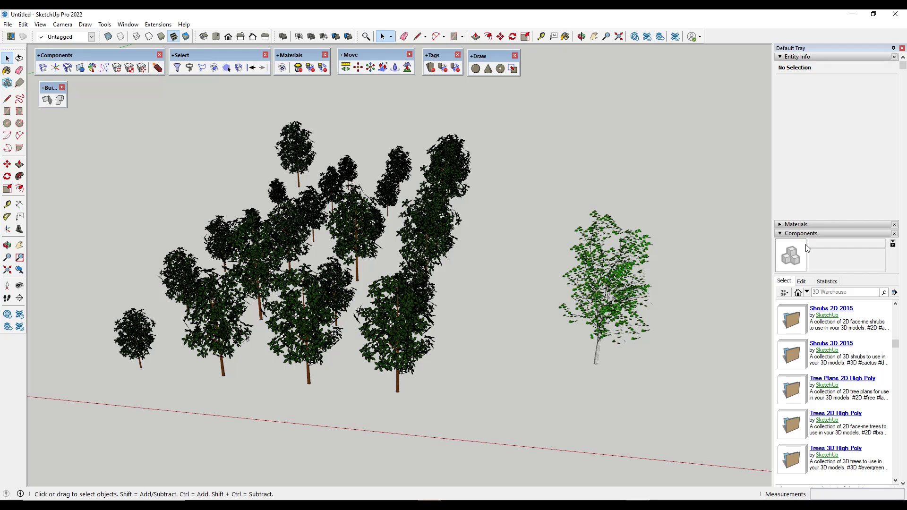
{"action": "left_click", "coordinate": [807, 292]}
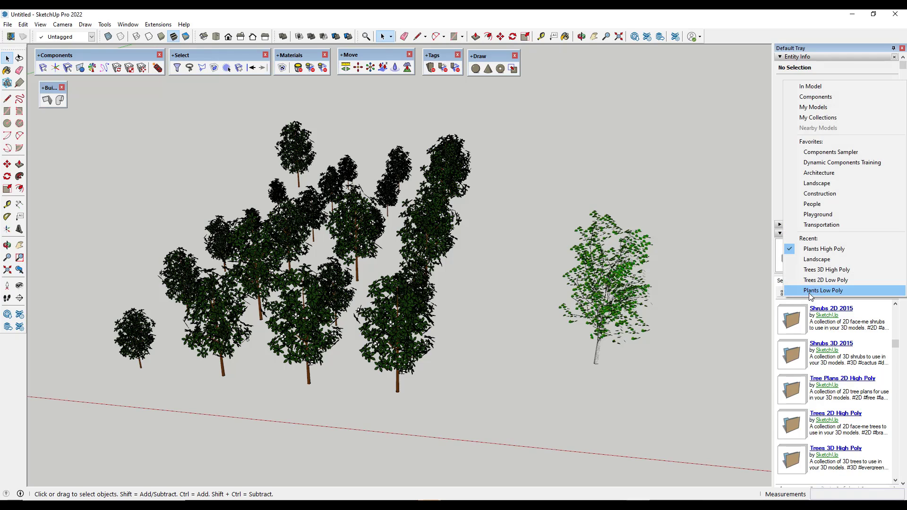
{"action": "left_click", "coordinate": [721, 276]}
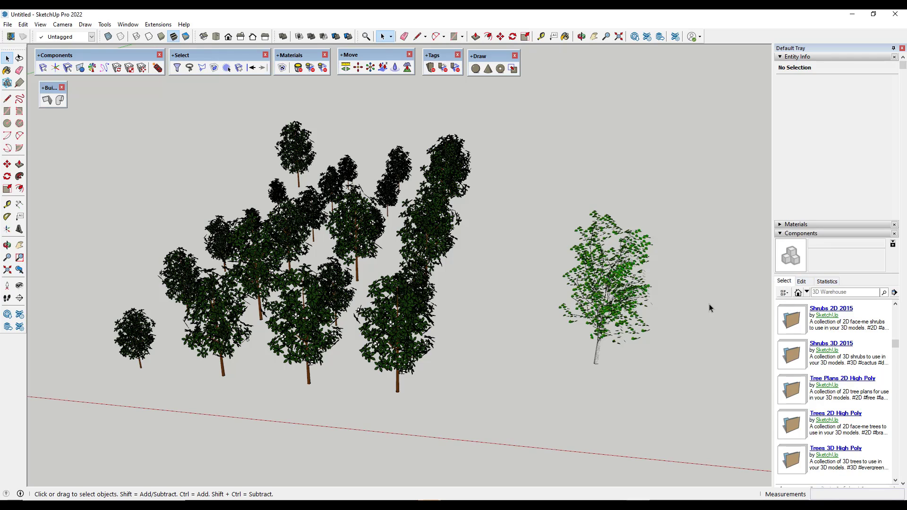
Step: Replace five selected trees with the in-model Aspen Deciduous Tree component
{"action": "left_click", "coordinate": [390, 327]}
{"action": "left_click", "coordinate": [304, 146], "text": "ctrl"}
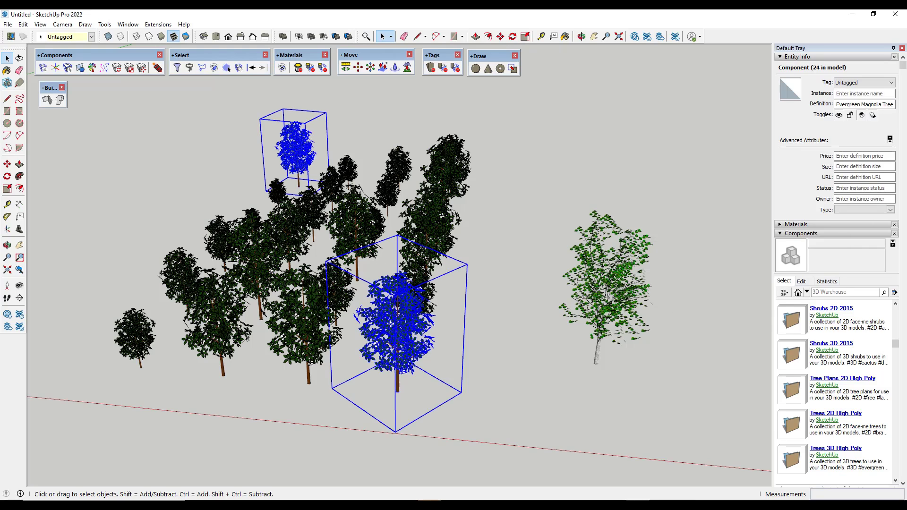
{"action": "left_click", "coordinate": [458, 161], "text": "ctrl"}
{"action": "left_click", "coordinate": [240, 273], "text": "ctrl"}
{"action": "left_click", "coordinate": [226, 324], "text": "ctrl"}
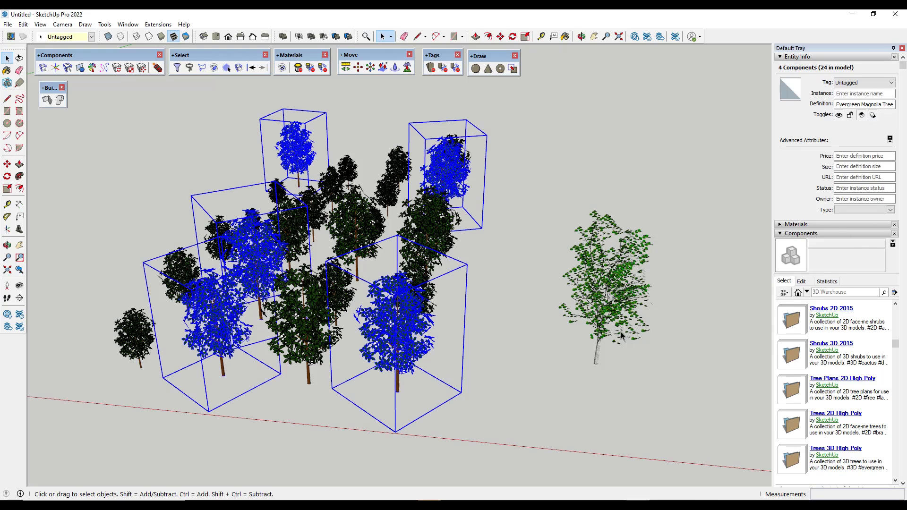
{"action": "left_click", "coordinate": [803, 293]}
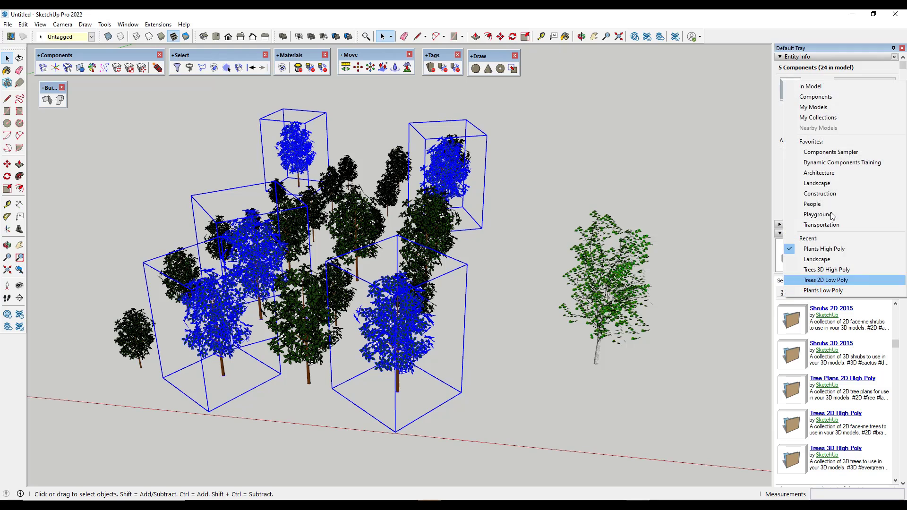
{"action": "left_click", "coordinate": [827, 87]}
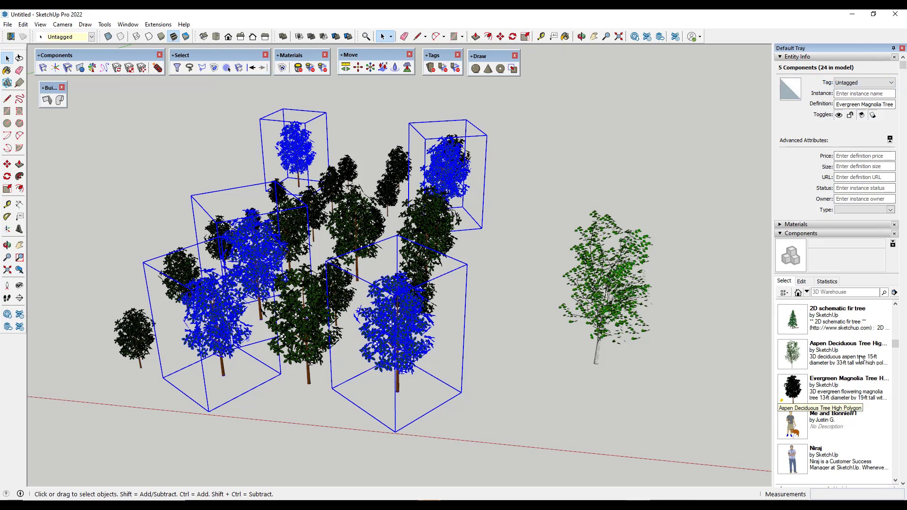
{"action": "right_click", "coordinate": [832, 352]}
{"action": "left_click", "coordinate": [862, 425]}
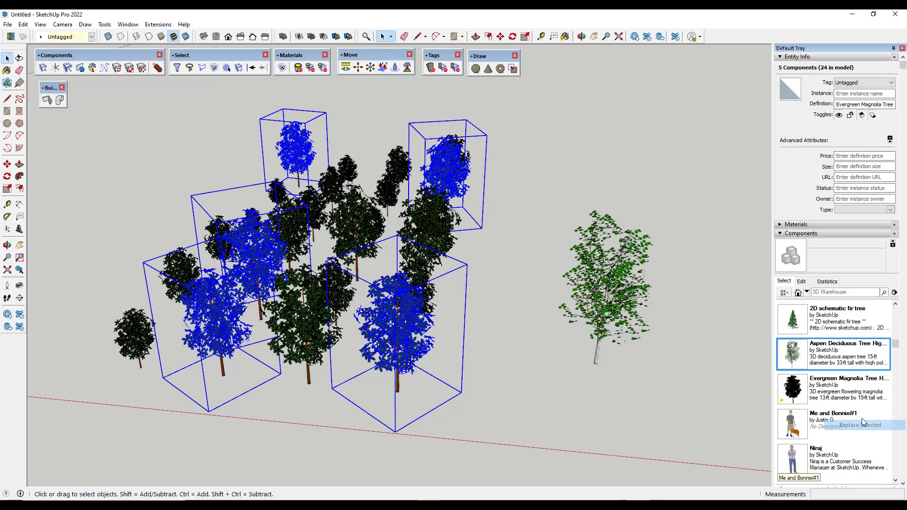
Step: Undo the Aspen swap, restoring the Evergreen Magnolia Trees in the cluster
{"action": "key", "text": "ctrl+z"}
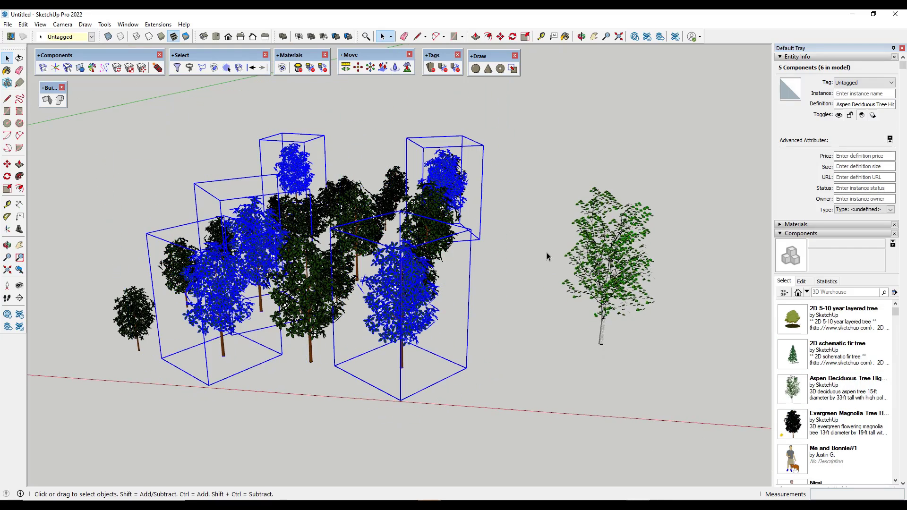
{"action": "scroll", "coordinate": [530, 249], "scroll_direction": "down", "scroll_amount": 2}
{"action": "middle_click_drag", "start_coordinate": [531, 250], "coordinate": [477, 231]}
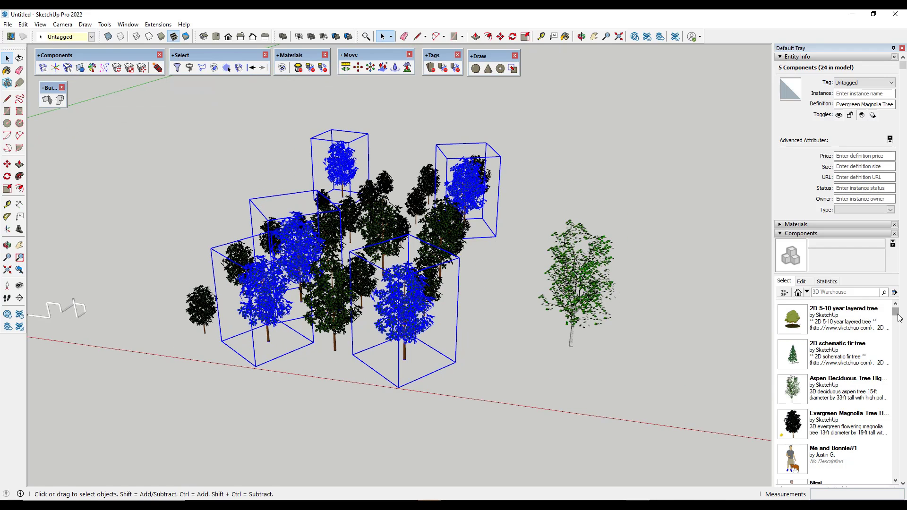
{"action": "left_click_drag", "start_coordinate": [895, 312], "coordinate": [896, 385]}
{"action": "scroll", "coordinate": [834, 392], "scroll_direction": "up", "scroll_amount": 2}
{"action": "scroll", "coordinate": [547, 204], "scroll_direction": "up", "scroll_amount": 2}
{"action": "scroll", "coordinate": [492, 237], "scroll_direction": "down", "scroll_amount": 2}
{"action": "scroll", "coordinate": [377, 204], "scroll_direction": "up", "scroll_amount": 1}
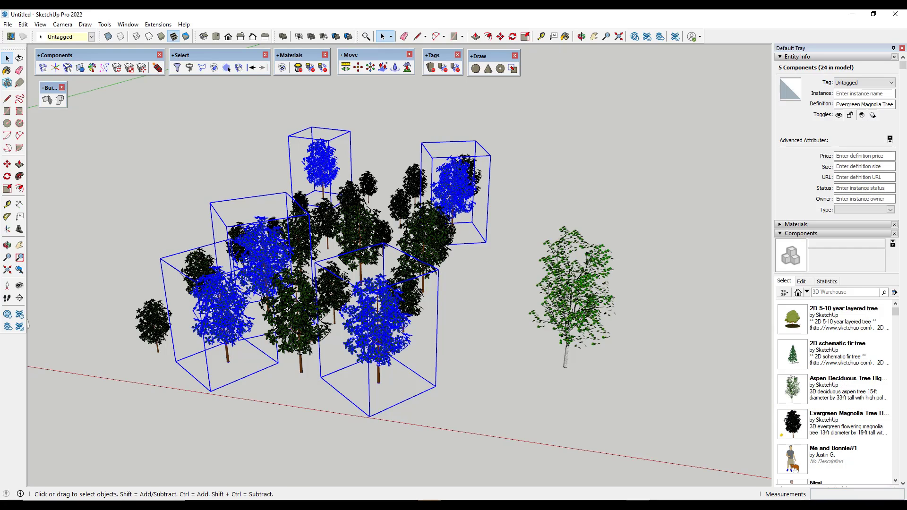
{"action": "middle_click_drag", "start_coordinate": [321, 255], "coordinate": [327, 244]}
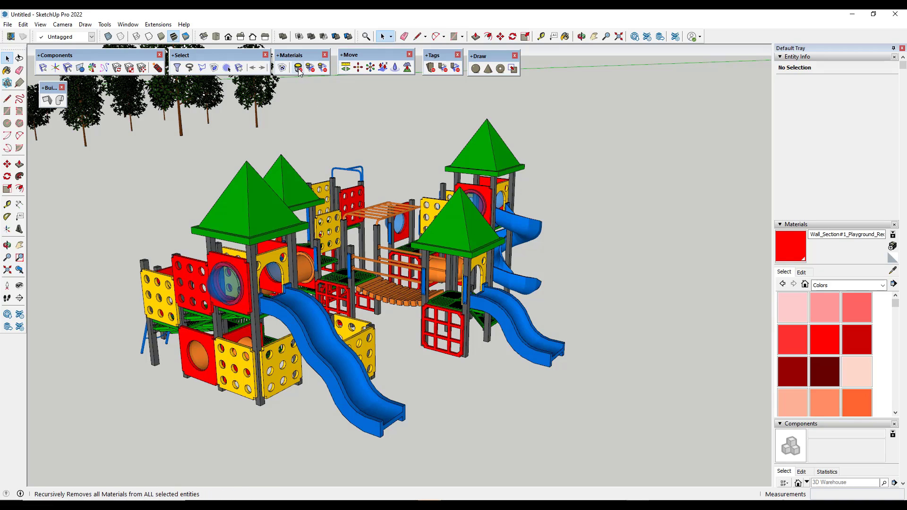
{"action": "left_click", "coordinate": [475, 217]}
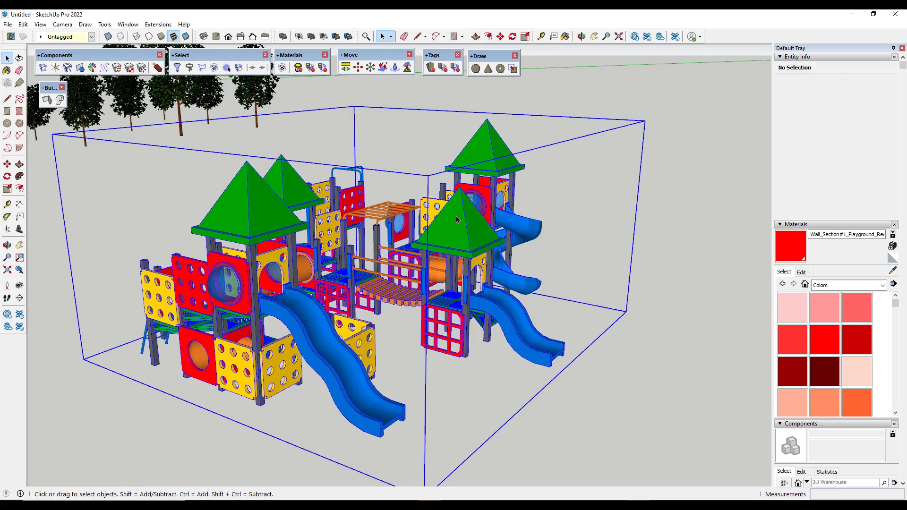
{"action": "left_click", "coordinate": [298, 69]}
{"action": "left_click", "coordinate": [456, 233]}
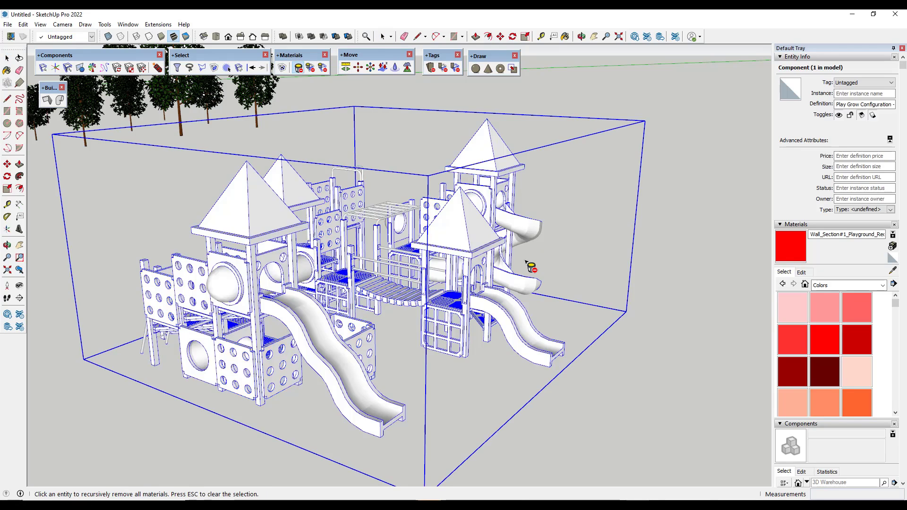
{"action": "middle_click_drag", "start_coordinate": [554, 246], "coordinate": [545, 227]}
{"action": "key", "text": "ctrl+z"}
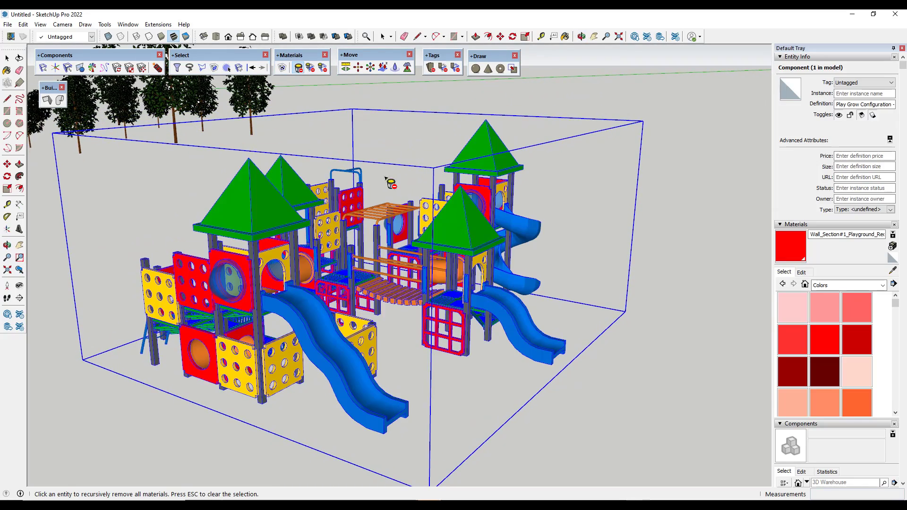
{"action": "key", "text": "Escape"}
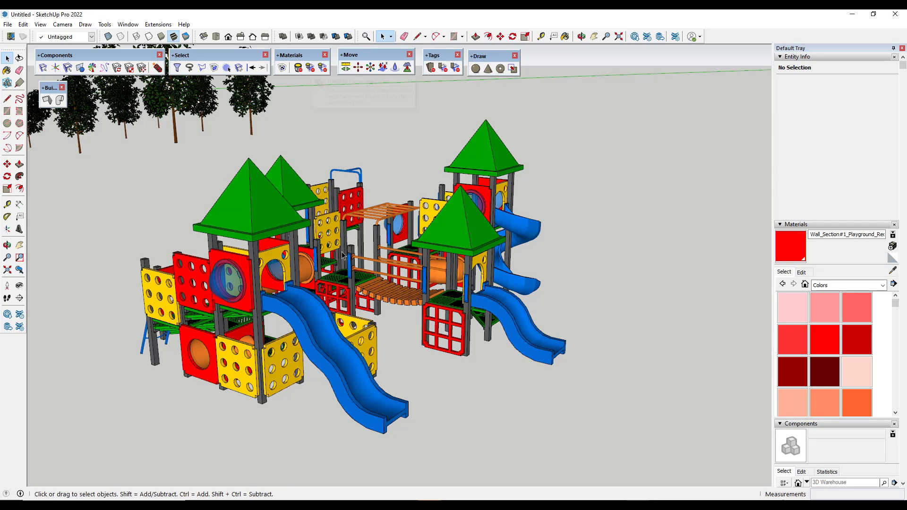
Step: Draw a rectangle right of the playground and push/pull it up into a box
{"action": "scroll", "coordinate": [659, 367], "scroll_direction": "down", "scroll_amount": 2}
{"action": "key", "text": "r"}
{"action": "left_click", "coordinate": [558, 384]}
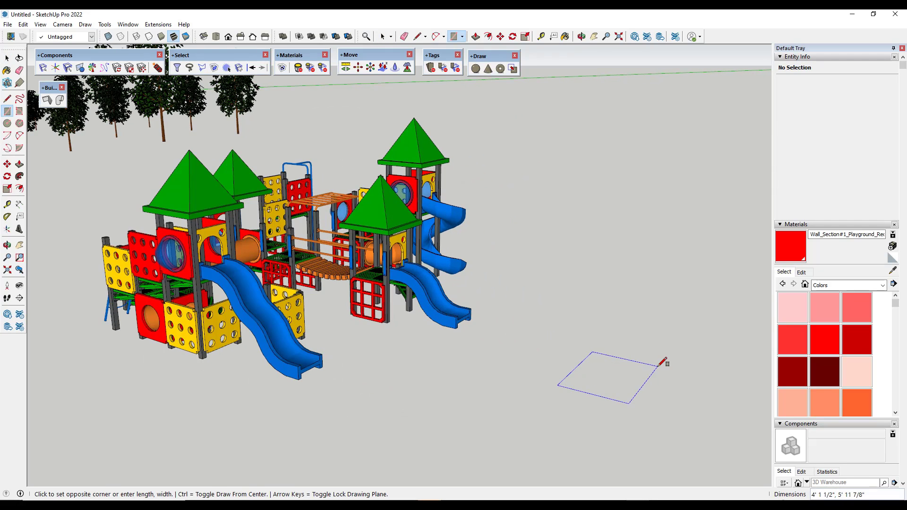
{"action": "left_click", "coordinate": [659, 363]}
{"action": "key", "text": "p"}
{"action": "left_click_drag", "start_coordinate": [633, 359], "coordinate": [629, 315]}
{"action": "key", "text": "space"}
{"action": "scroll", "coordinate": [745, 342], "scroll_direction": "up", "scroll_amount": 5}
{"action": "middle_click_drag", "start_coordinate": [644, 304], "coordinate": [627, 316]}
{"action": "scroll", "coordinate": [626, 320], "scroll_direction": "down", "scroll_amount": 3}
Step: Paint the box's front face red and make the whole box a group
{"action": "key", "text": "b"}
{"action": "left_click", "coordinate": [505, 237]}
{"action": "key", "text": "space"}
{"action": "middle_click_drag", "start_coordinate": [505, 236], "coordinate": [607, 243]}
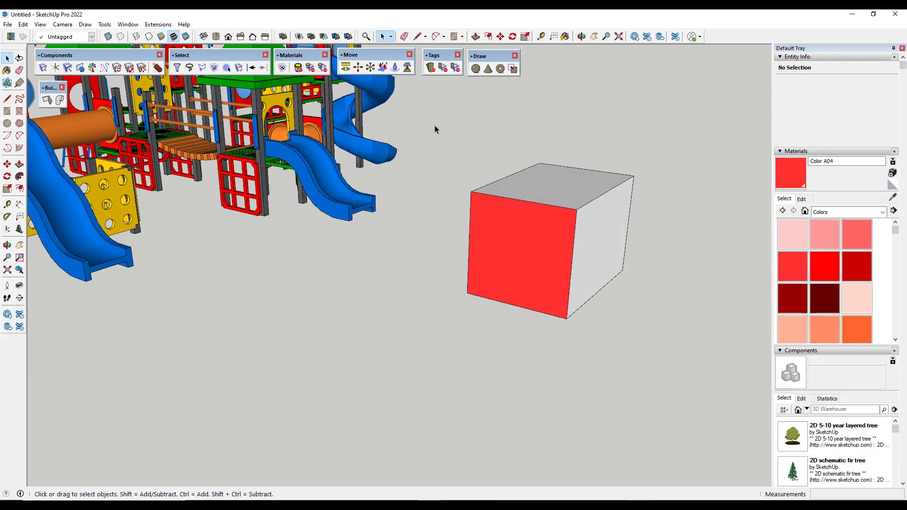
{"action": "left_click_drag", "start_coordinate": [435, 123], "coordinate": [671, 360]}
{"action": "right_click", "coordinate": [614, 220]}
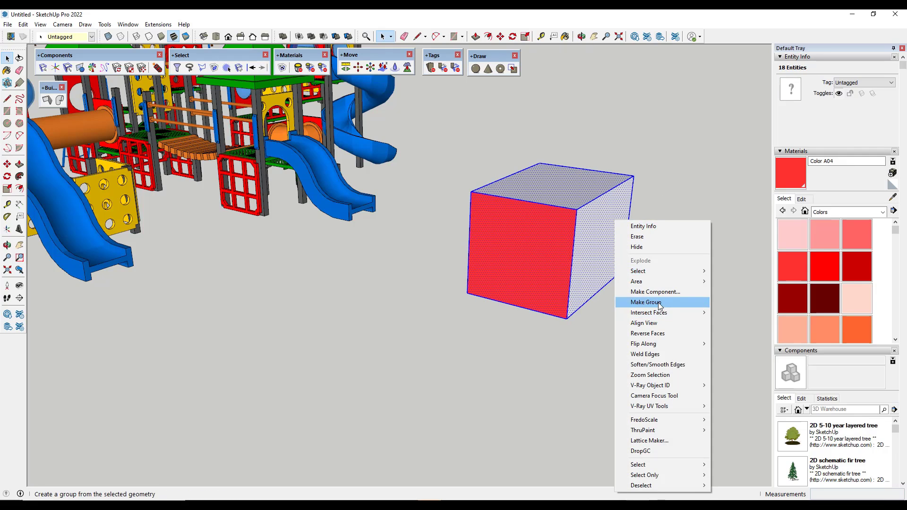
{"action": "left_click", "coordinate": [660, 302]}
Step: Paint the box group cyan with Color H04
{"action": "scroll", "coordinate": [859, 242], "scroll_direction": "down", "scroll_amount": 6}
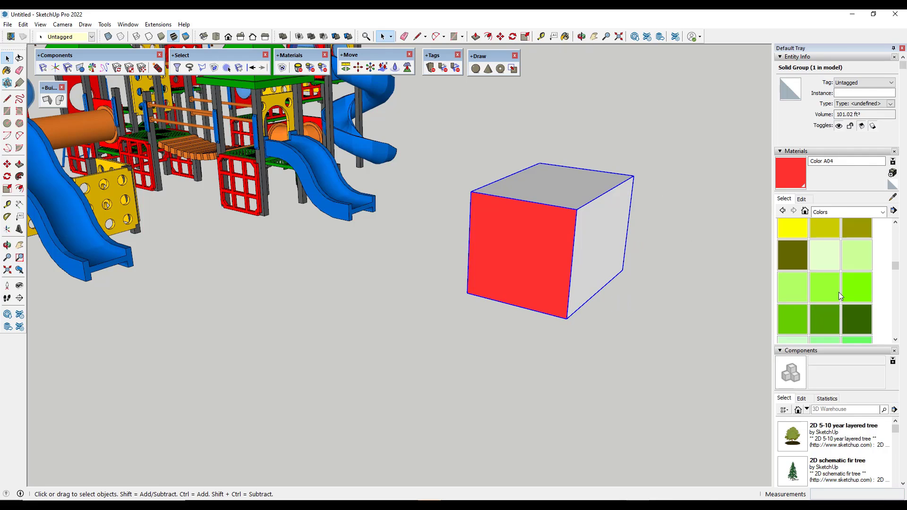
{"action": "scroll", "coordinate": [838, 292], "scroll_direction": "down", "scroll_amount": 5}
{"action": "left_click", "coordinate": [857, 278]}
{"action": "left_click", "coordinate": [559, 225]}
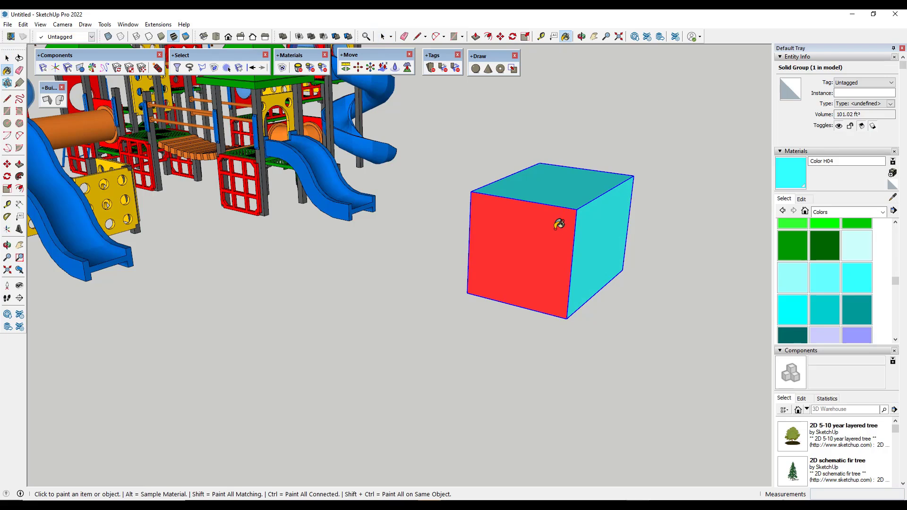
{"action": "key", "text": "space"}
{"action": "scroll", "coordinate": [671, 219], "scroll_direction": "up", "scroll_amount": 3}
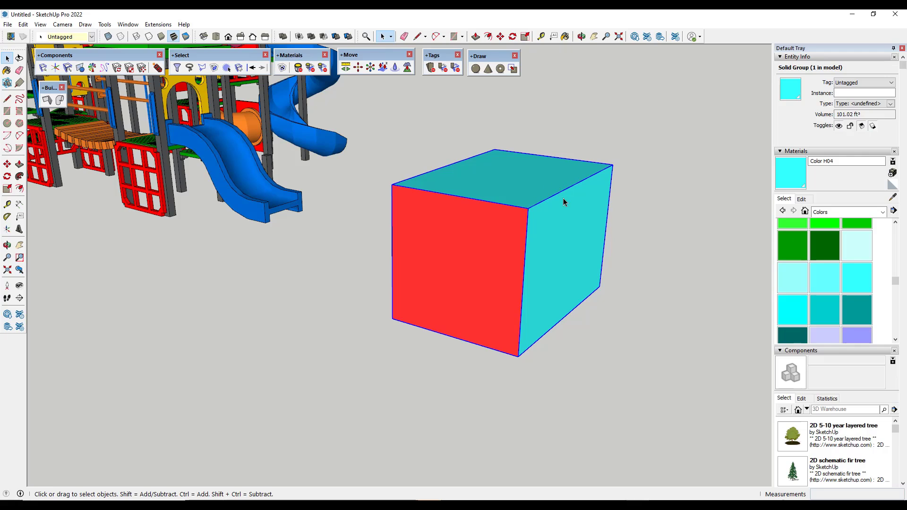
Step: Test unpainting the red front face inside the group, then undo it
{"action": "left_click", "coordinate": [309, 68]}
{"action": "left_click", "coordinate": [507, 241]}
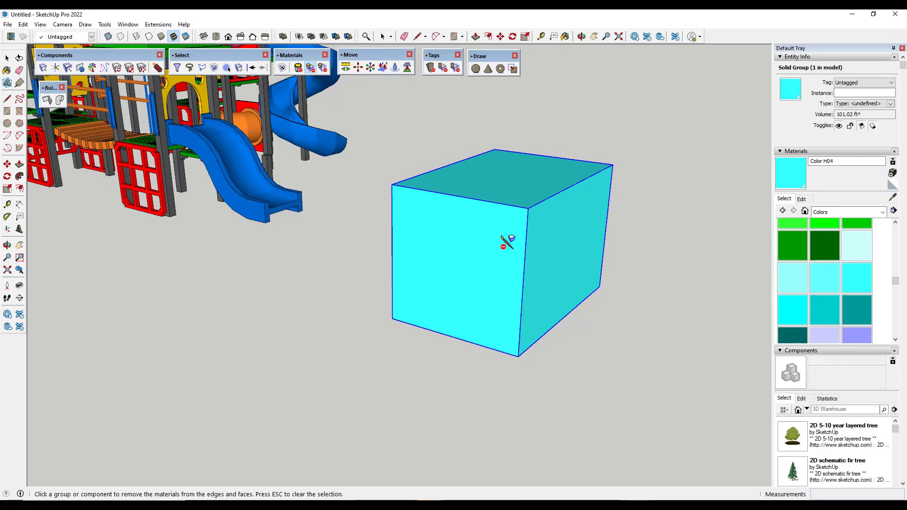
{"action": "key", "text": "space"}
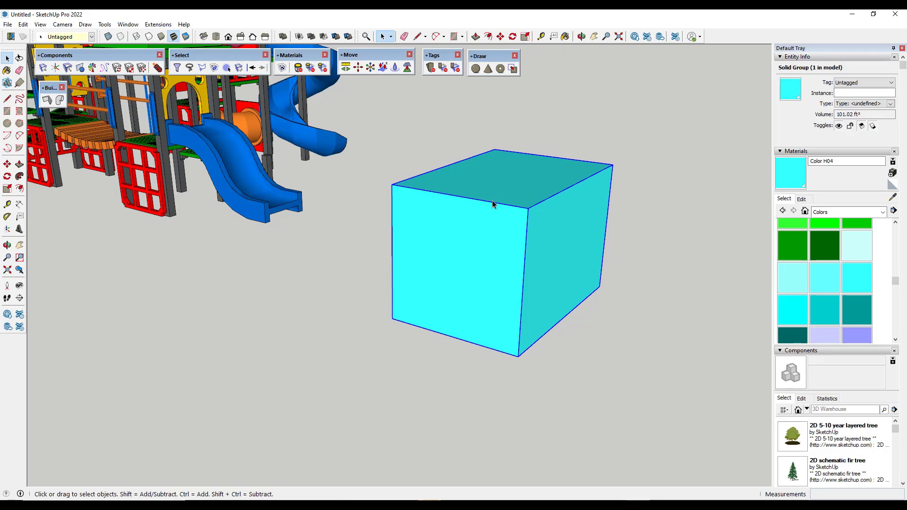
{"action": "key", "text": "ctrl+z"}
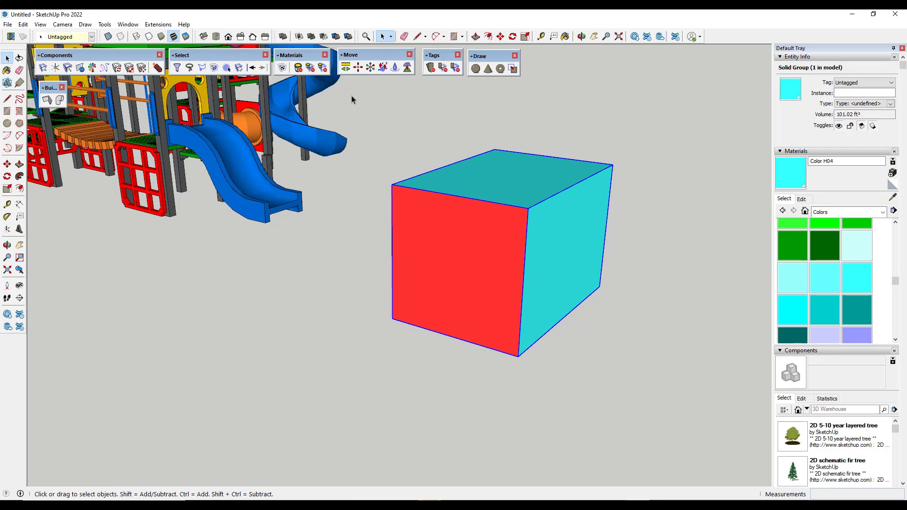
Step: Test unpainting the group's cyan paint, then undo to bring the cyan back
{"action": "left_click", "coordinate": [323, 68]}
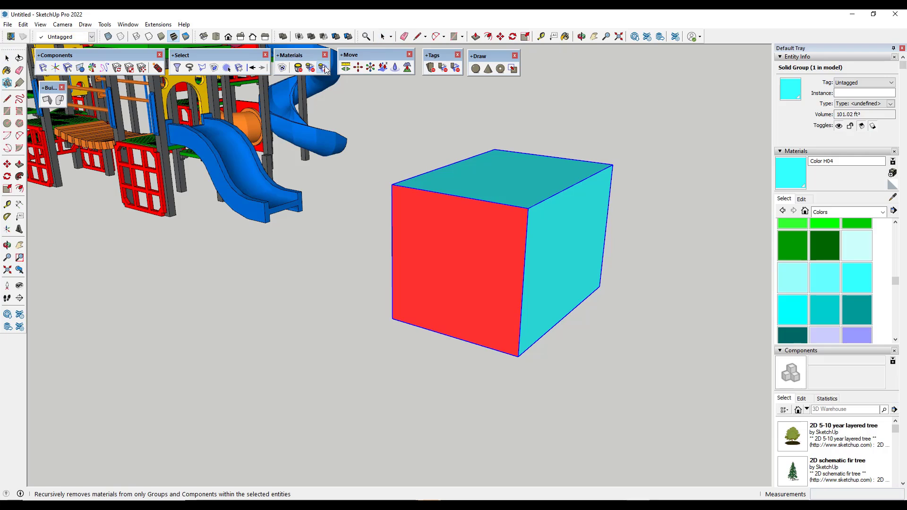
{"action": "left_click", "coordinate": [522, 179]}
{"action": "key", "text": "space"}
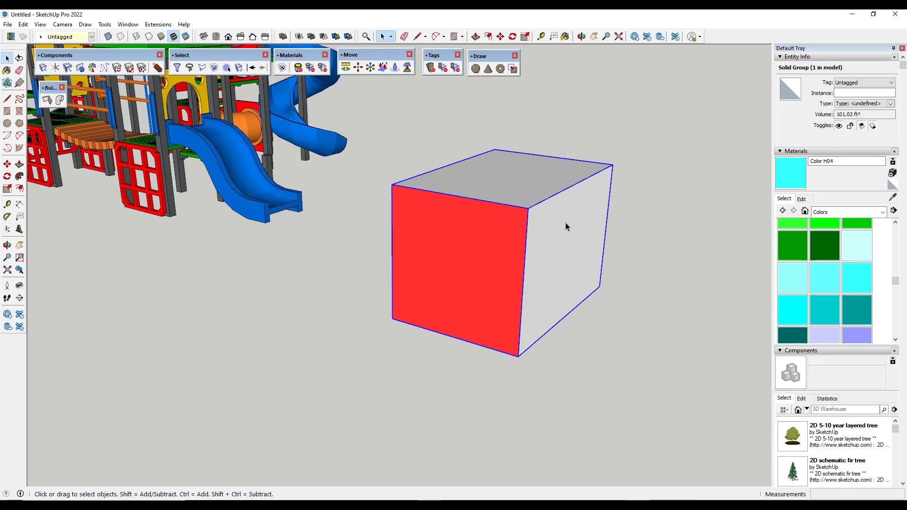
{"action": "key", "text": "ctrl+z"}
{"action": "scroll", "coordinate": [594, 237], "scroll_direction": "down", "scroll_amount": 2}
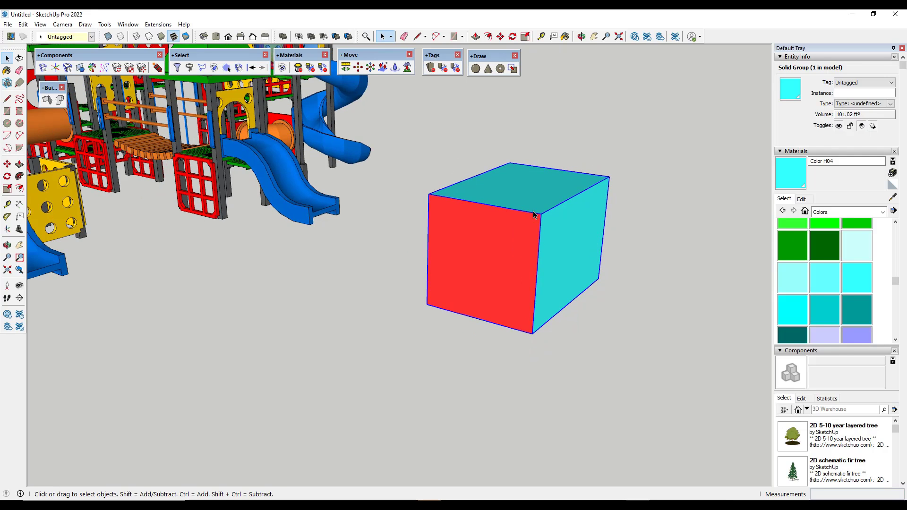
{"action": "scroll", "coordinate": [532, 214], "scroll_direction": "down", "scroll_amount": 5}
{"action": "key", "text": "m"}
{"action": "left_click", "coordinate": [521, 229]}
{"action": "left_click", "coordinate": [667, 250]}
{"action": "key", "text": "space"}
{"action": "scroll", "coordinate": [352, 86], "scroll_direction": "up", "scroll_amount": 3}
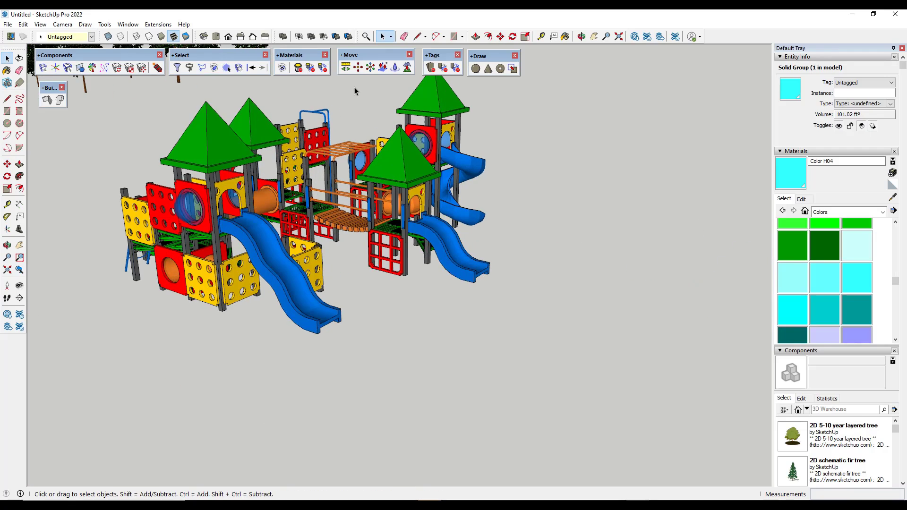
{"action": "scroll", "coordinate": [325, 86], "scroll_direction": "up", "scroll_amount": 2}
{"action": "scroll", "coordinate": [354, 125], "scroll_direction": "down", "scroll_amount": 3}
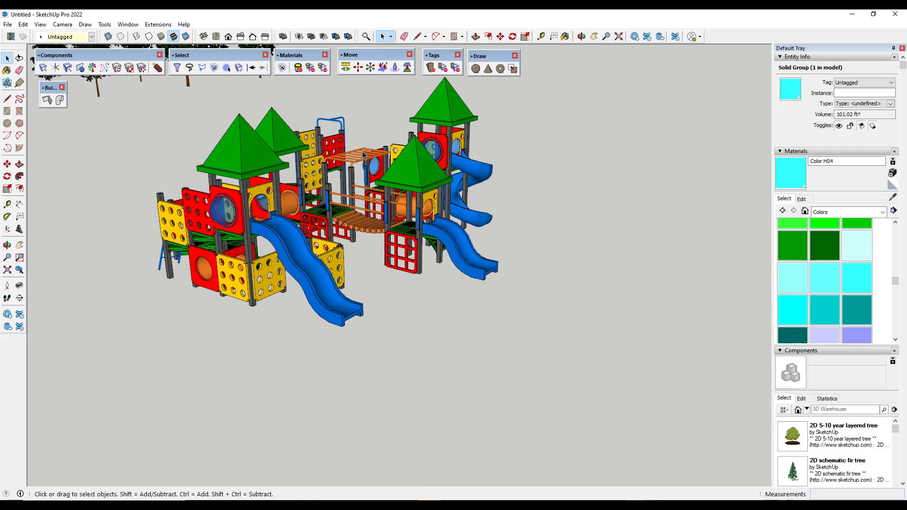
{"action": "scroll", "coordinate": [354, 102], "scroll_direction": "up", "scroll_amount": 2}
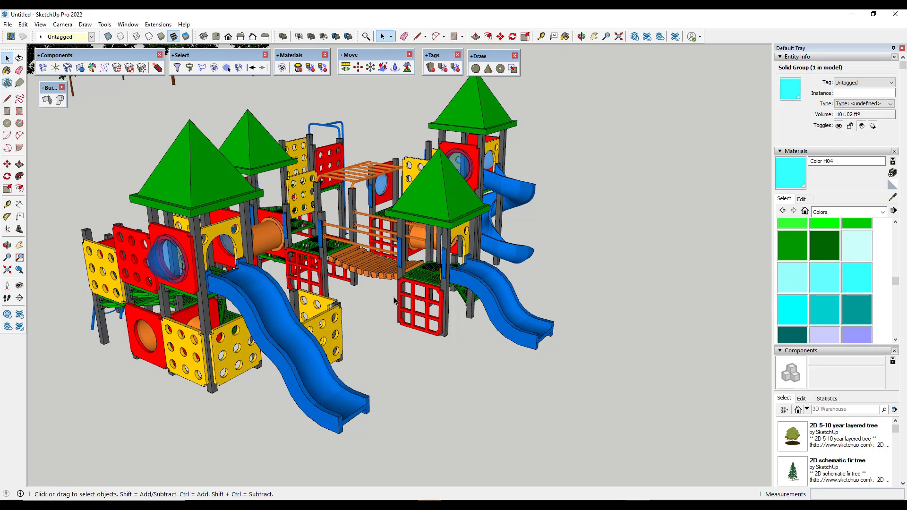
{"action": "scroll", "coordinate": [383, 284], "scroll_direction": "down", "scroll_amount": 1}
{"action": "scroll", "coordinate": [369, 151], "scroll_direction": "up", "scroll_amount": 2}
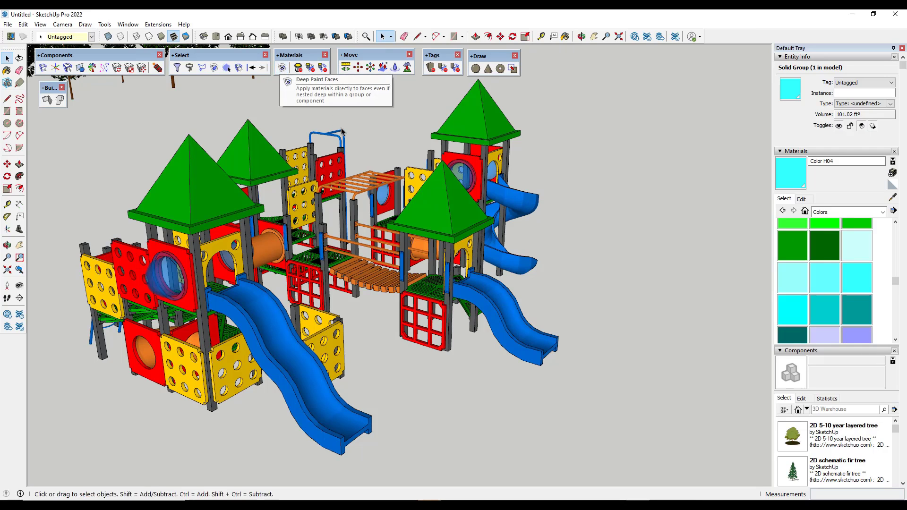
Step: Drill into the playground's nested roof groups down to a single Hat Quarter face
{"action": "left_click", "coordinate": [283, 69]}
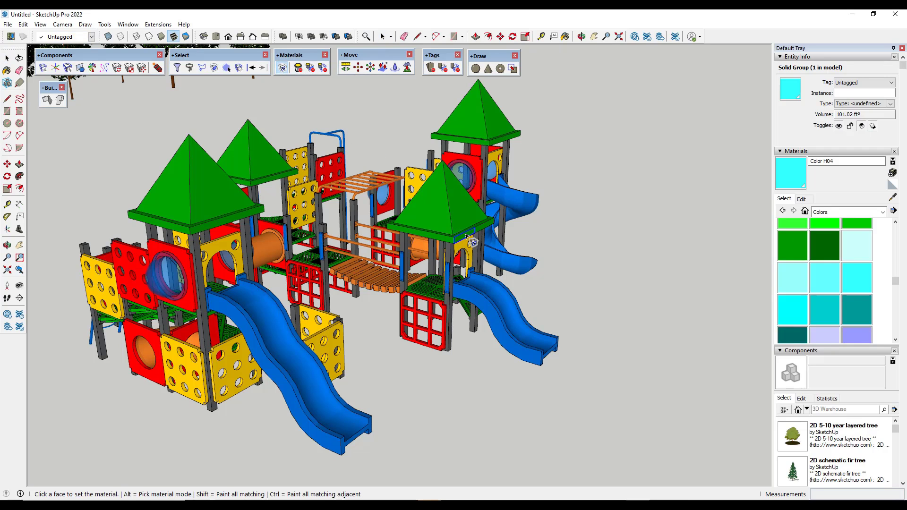
{"action": "key", "text": "space"}
{"action": "double_click", "coordinate": [445, 218]}
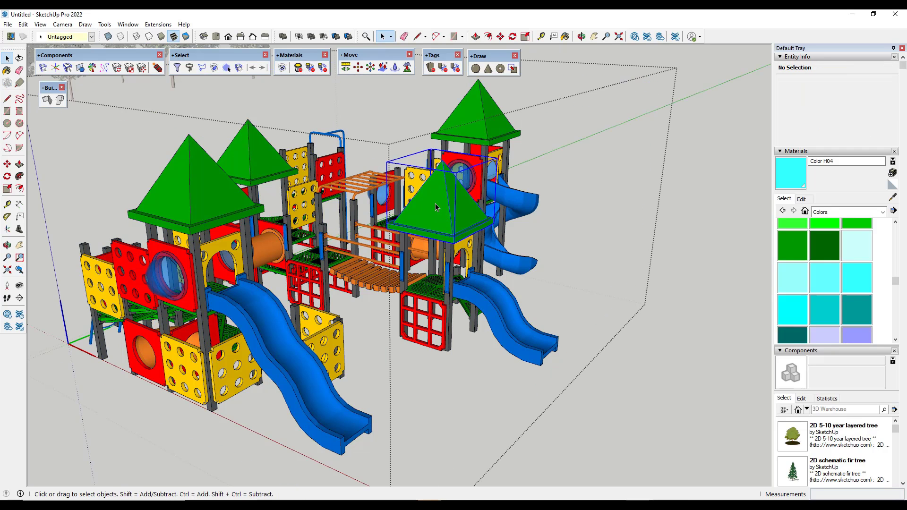
{"action": "double_click", "coordinate": [440, 203]}
{"action": "left_click", "coordinate": [440, 203]}
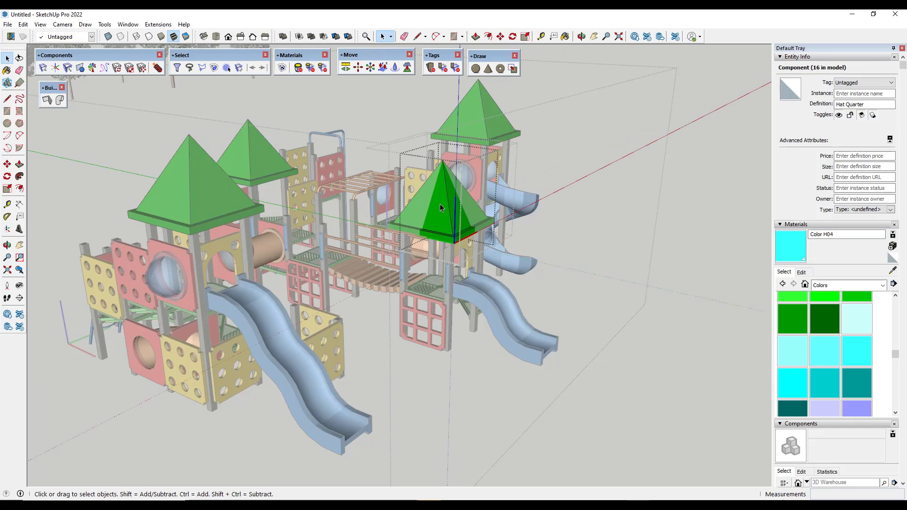
{"action": "double_click", "coordinate": [441, 208]}
{"action": "left_click", "coordinate": [442, 208]}
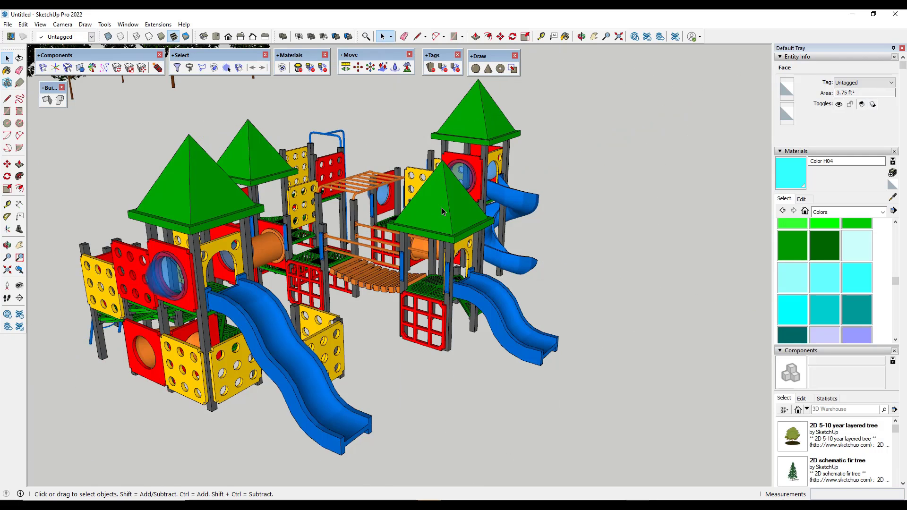
{"action": "left_click", "coordinate": [444, 209]}
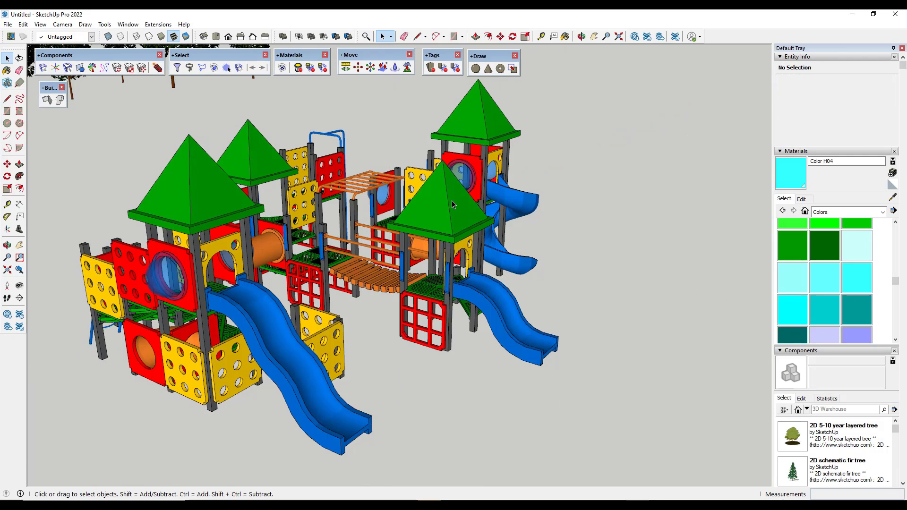
Step: Pick red and use Deep Paint Faces to paint every green roof face red
{"action": "left_click", "coordinate": [282, 68]}
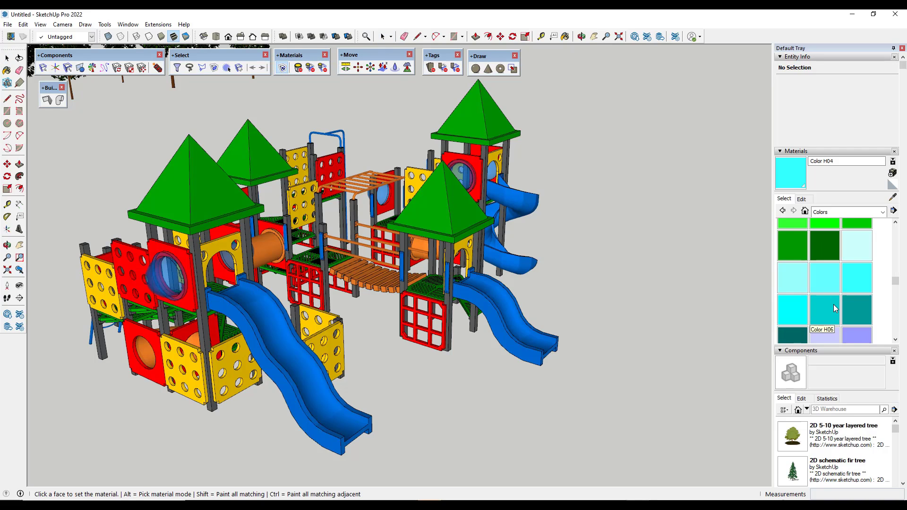
{"action": "scroll", "coordinate": [832, 305], "scroll_direction": "down", "scroll_amount": 3}
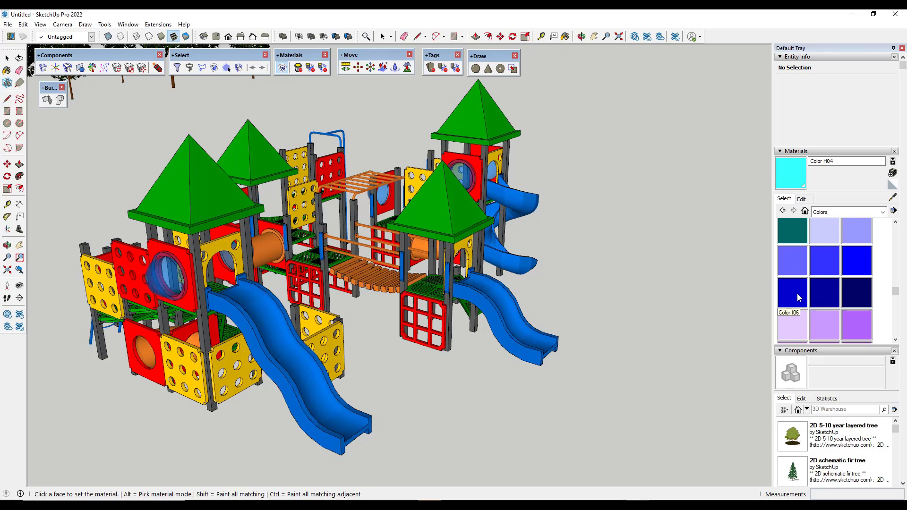
{"action": "scroll", "coordinate": [798, 293], "scroll_direction": "down", "scroll_amount": 9}
{"action": "scroll", "coordinate": [840, 276], "scroll_direction": "up", "scroll_amount": 15}
{"action": "scroll", "coordinate": [838, 266], "scroll_direction": "up", "scroll_amount": 10}
{"action": "left_click", "coordinate": [826, 271]}
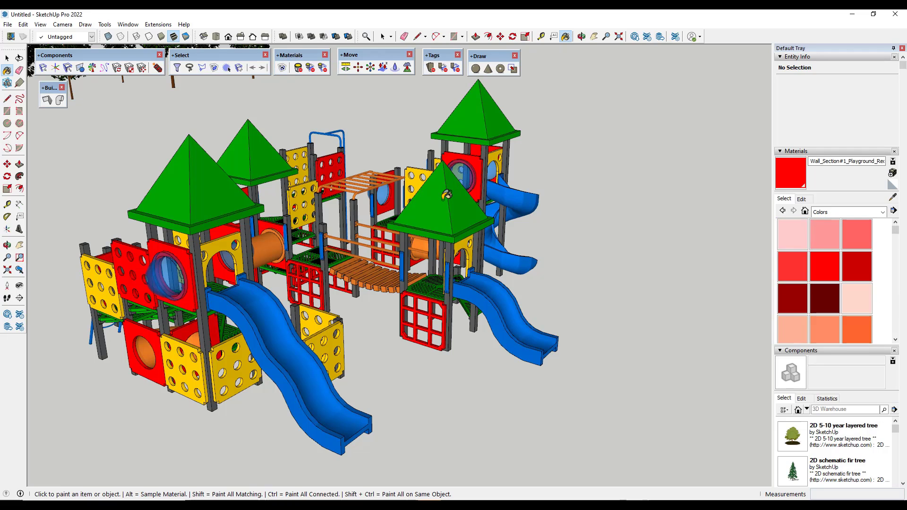
{"action": "left_click", "coordinate": [282, 68]}
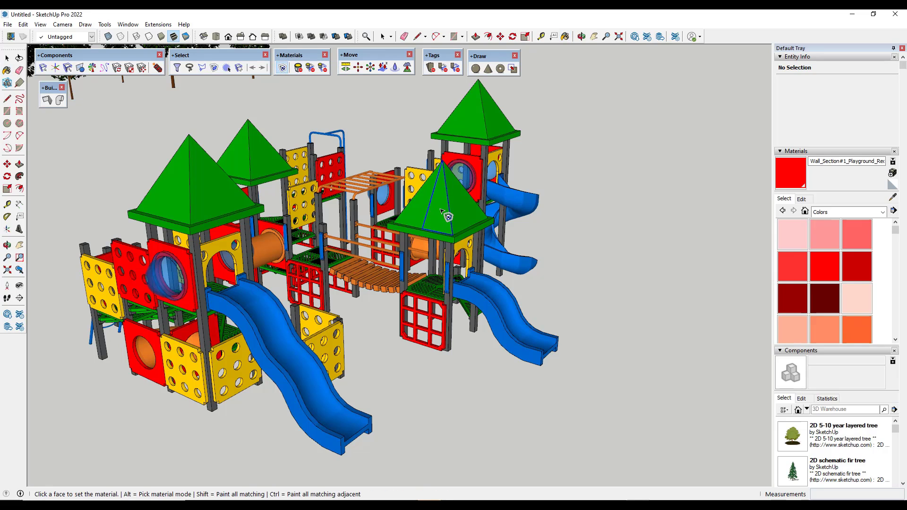
{"action": "left_click", "coordinate": [440, 210]}
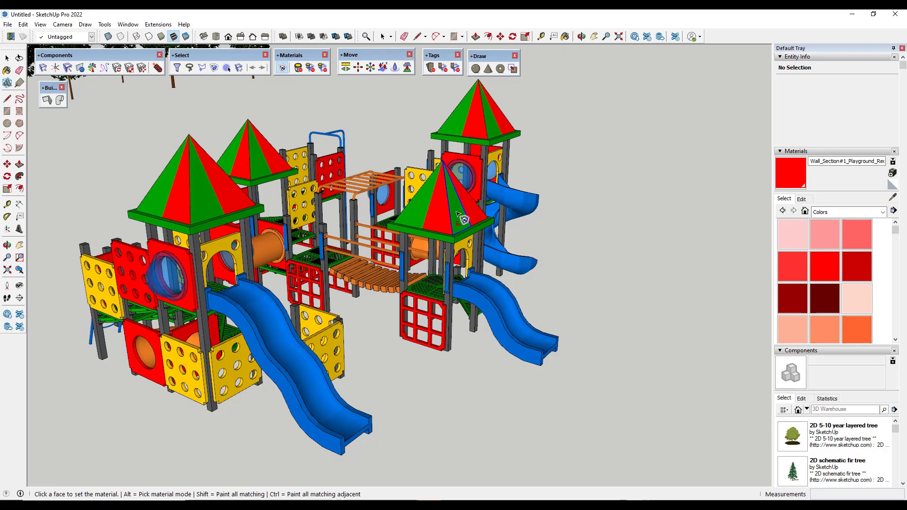
{"action": "left_click", "coordinate": [460, 216], "text": "shift"}
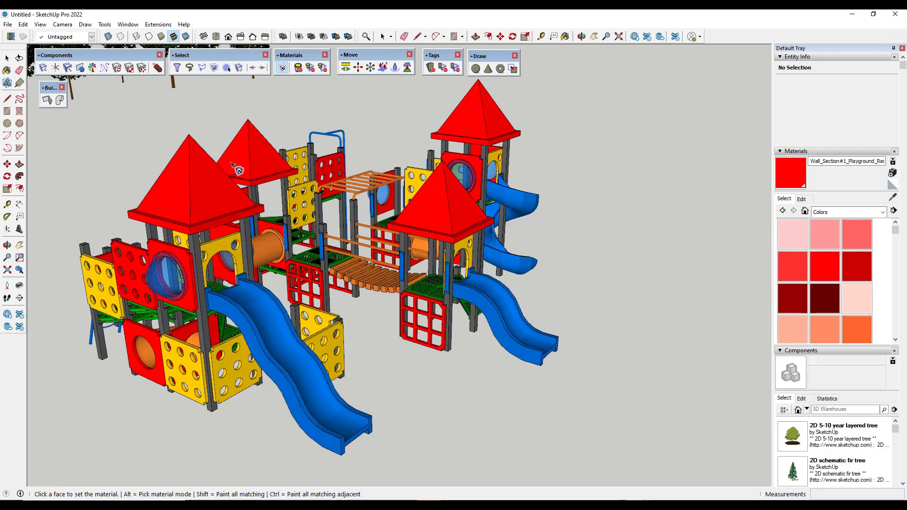
{"action": "key", "text": "space"}
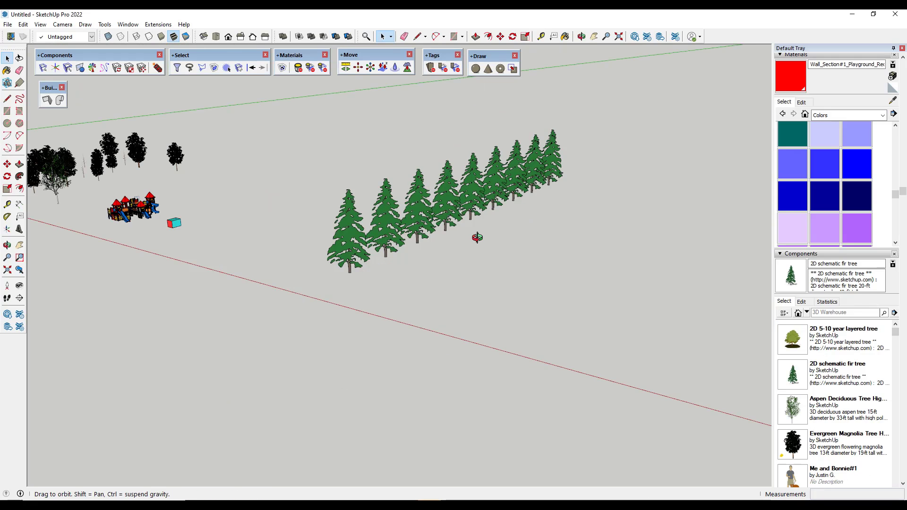
Step: Select the fir row and apply Random Position: first tree as base, red/green jitter, zero blue
{"action": "middle_click_drag", "start_coordinate": [476, 236], "coordinate": [480, 234]}
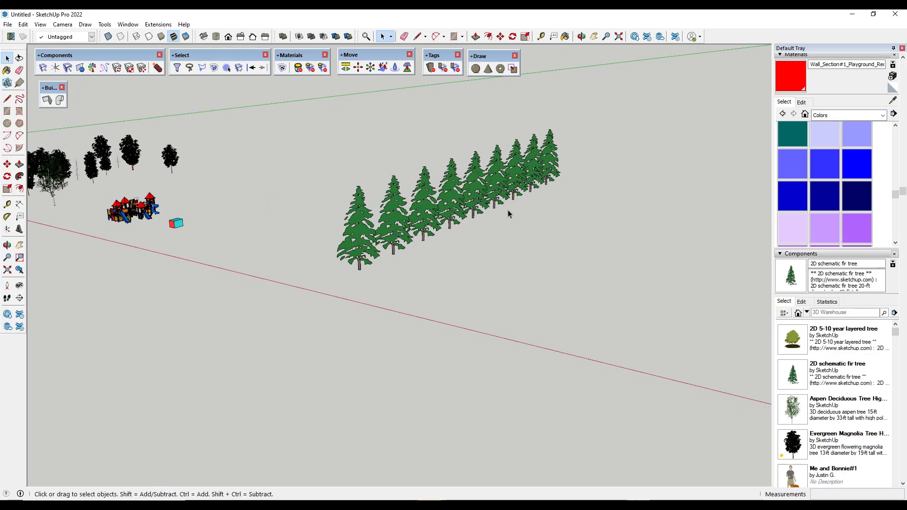
{"action": "left_click_drag", "start_coordinate": [285, 117], "coordinate": [636, 304]}
{"action": "left_click", "coordinate": [141, 68]}
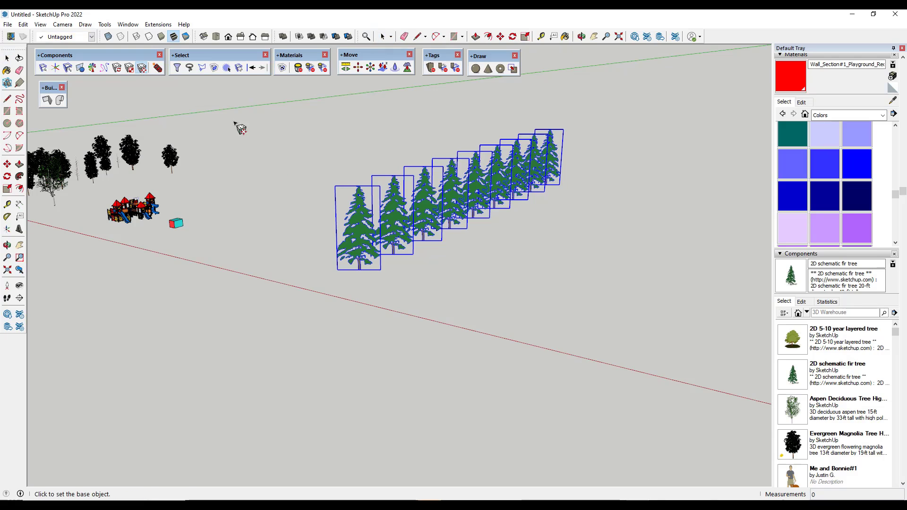
{"action": "left_click", "coordinate": [360, 229]}
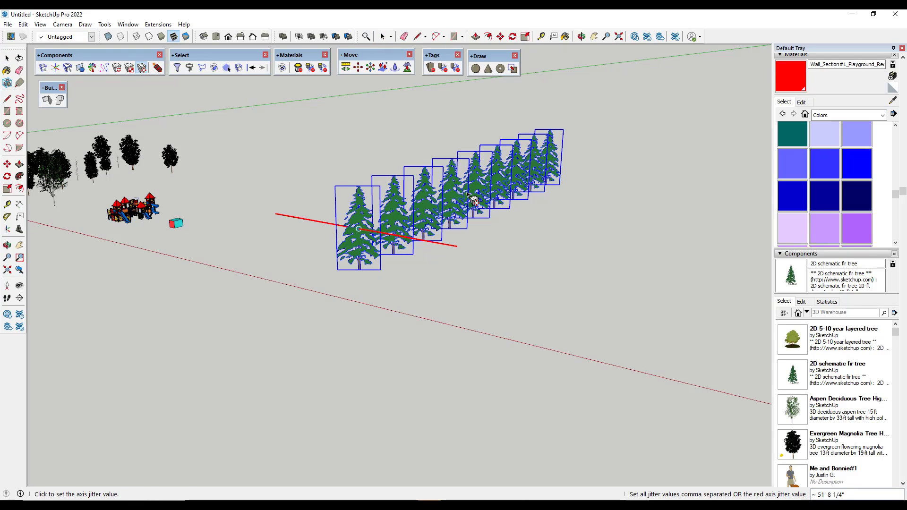
{"action": "left_click", "coordinate": [486, 204]}
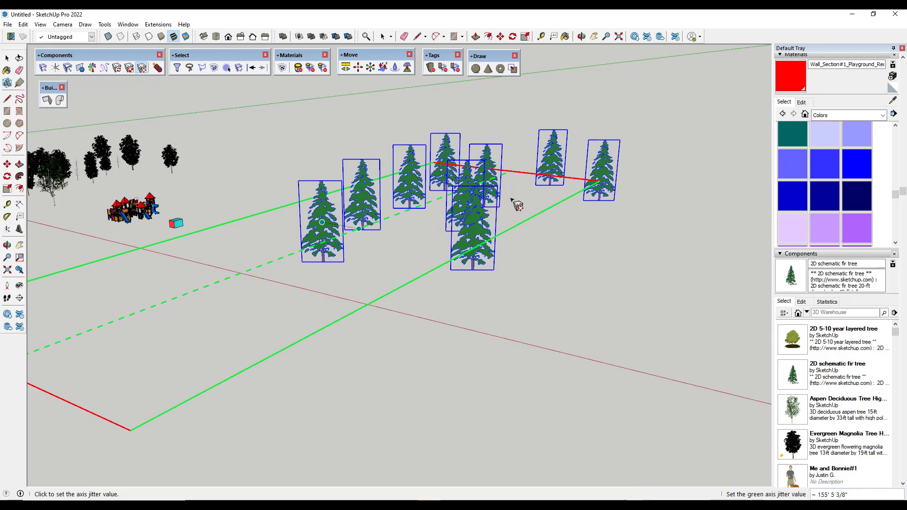
{"action": "left_click", "coordinate": [491, 217]}
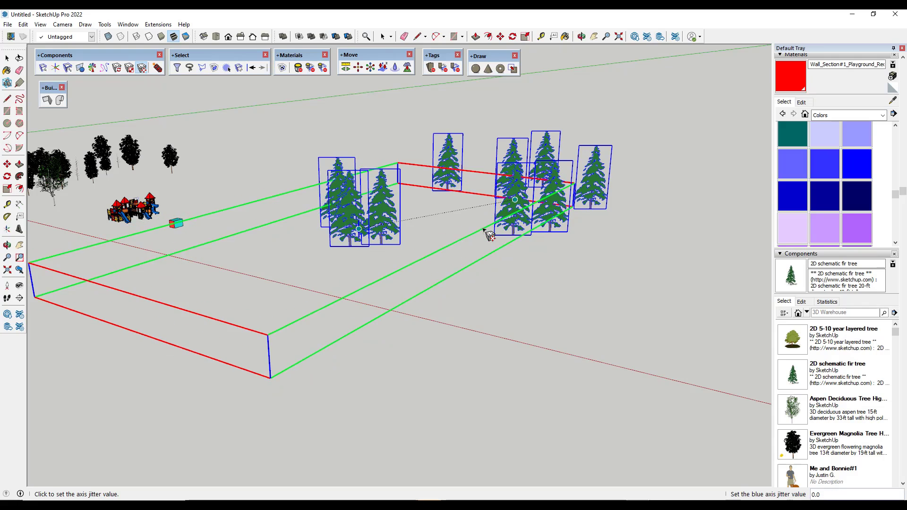
{"action": "left_click", "coordinate": [490, 238]}
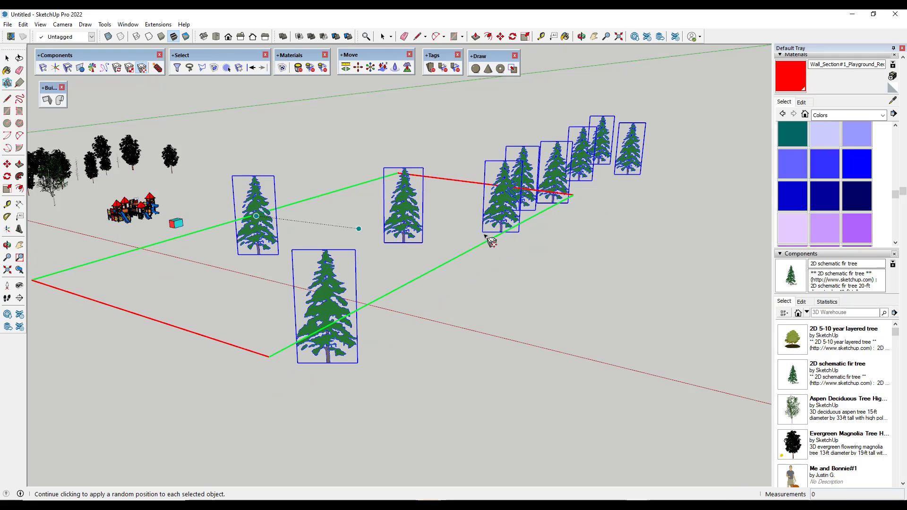
Step: Re-randomize the fir tree positions eight times until they are scattered
{"action": "middle_click_drag", "start_coordinate": [486, 243], "coordinate": [520, 237]}
{"action": "left_click", "coordinate": [519, 236]}
{"action": "left_click", "coordinate": [515, 208]}
{"action": "left_click", "coordinate": [427, 210]}
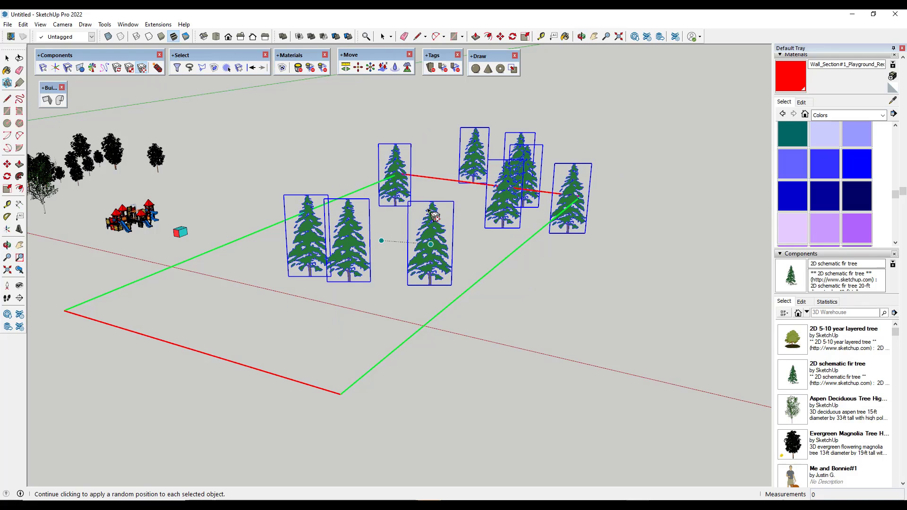
{"action": "left_click", "coordinate": [434, 224]}
{"action": "left_click", "coordinate": [438, 219]}
{"action": "left_click", "coordinate": [473, 223]}
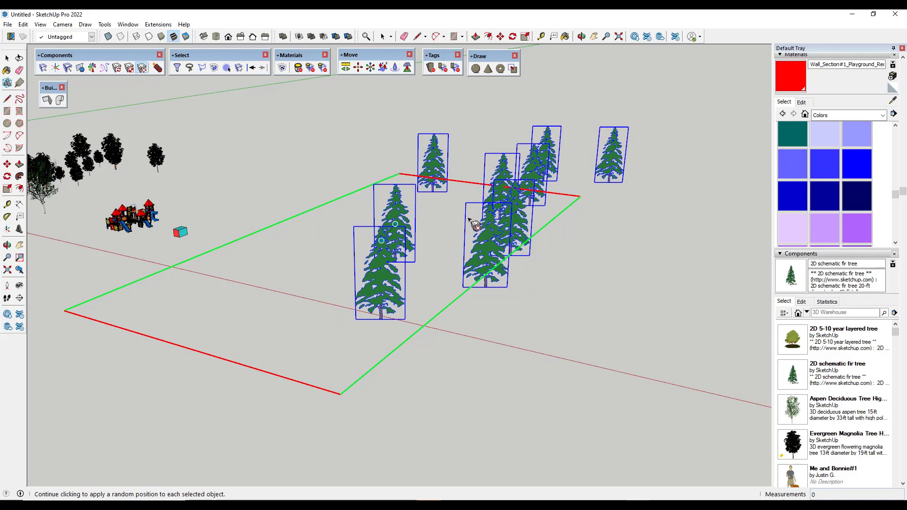
{"action": "left_click", "coordinate": [484, 223]}
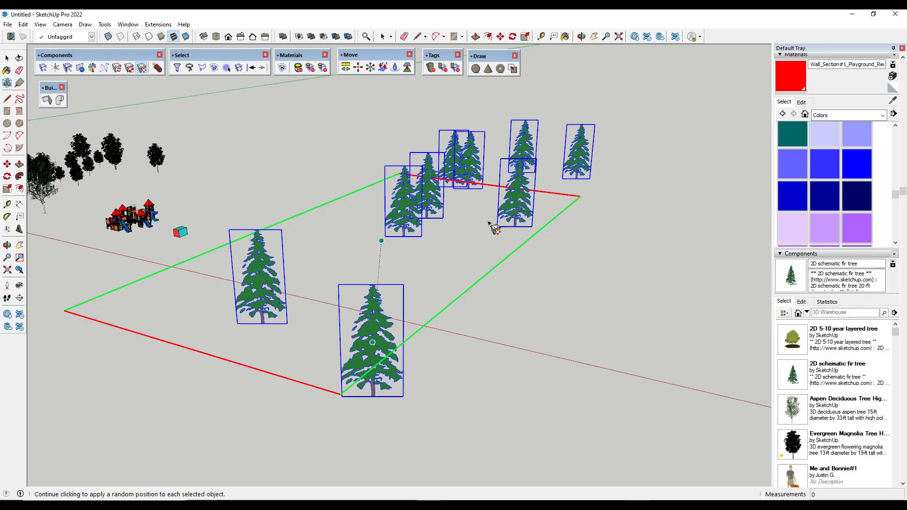
{"action": "left_click", "coordinate": [417, 241]}
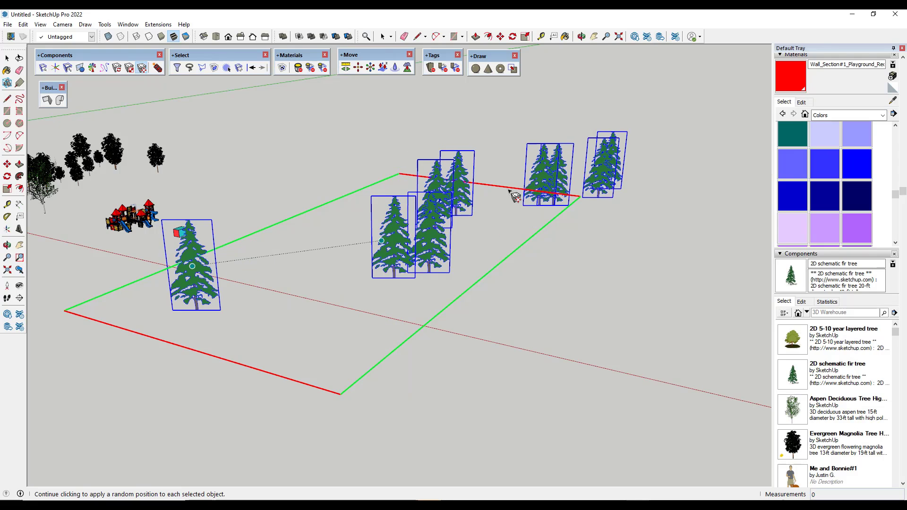
{"action": "key", "text": "space"}
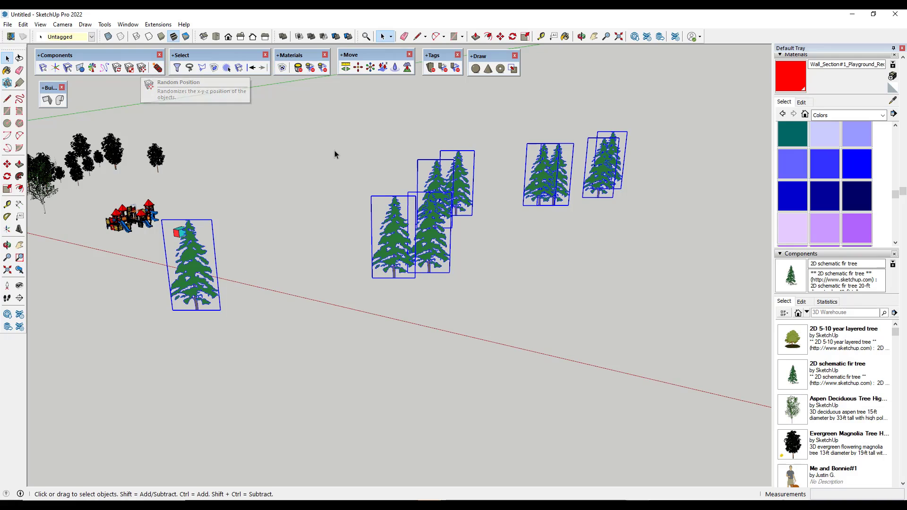
Step: Check the selected scattered fir trees from a new angle and delete them
{"action": "scroll", "coordinate": [697, 248], "scroll_direction": "down", "scroll_amount": 3}
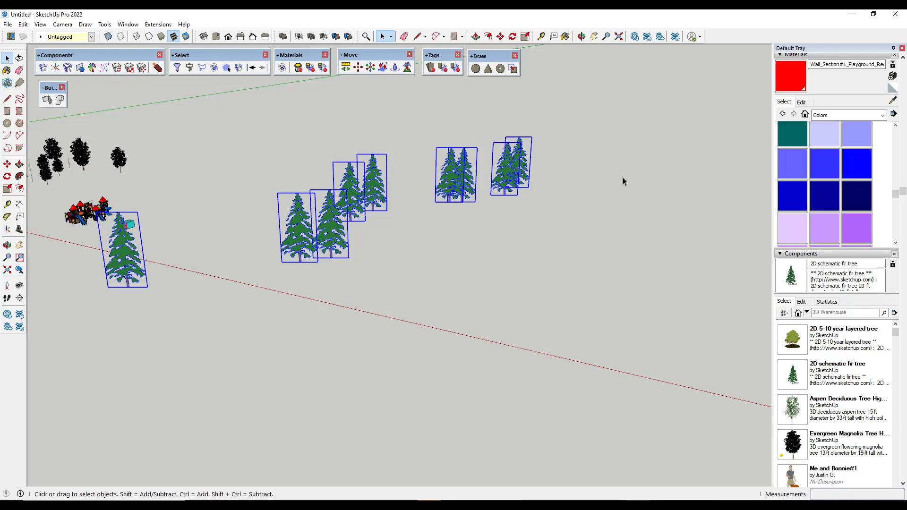
{"action": "scroll", "coordinate": [472, 194], "scroll_direction": "up", "scroll_amount": 3}
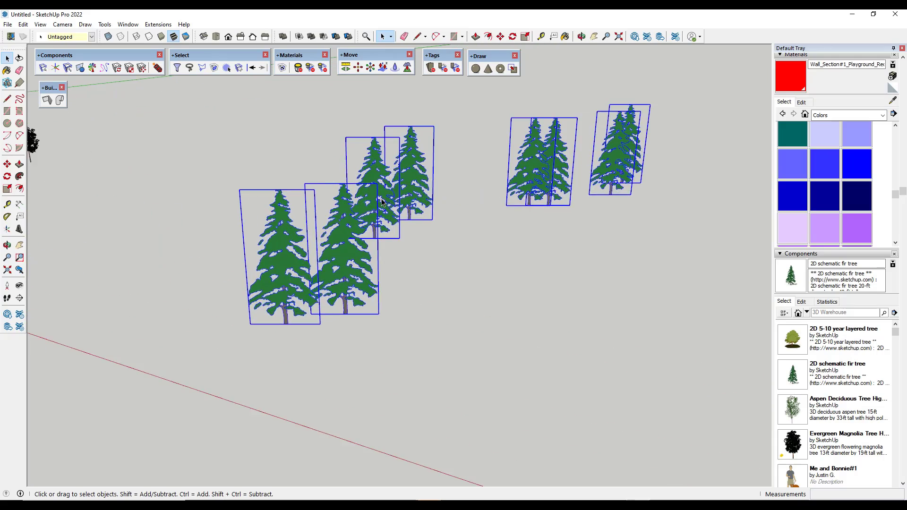
{"action": "scroll", "coordinate": [430, 189], "scroll_direction": "down", "scroll_amount": 1}
{"action": "middle_click_drag", "start_coordinate": [430, 189], "coordinate": [376, 202]}
{"action": "key", "text": "Delete"}
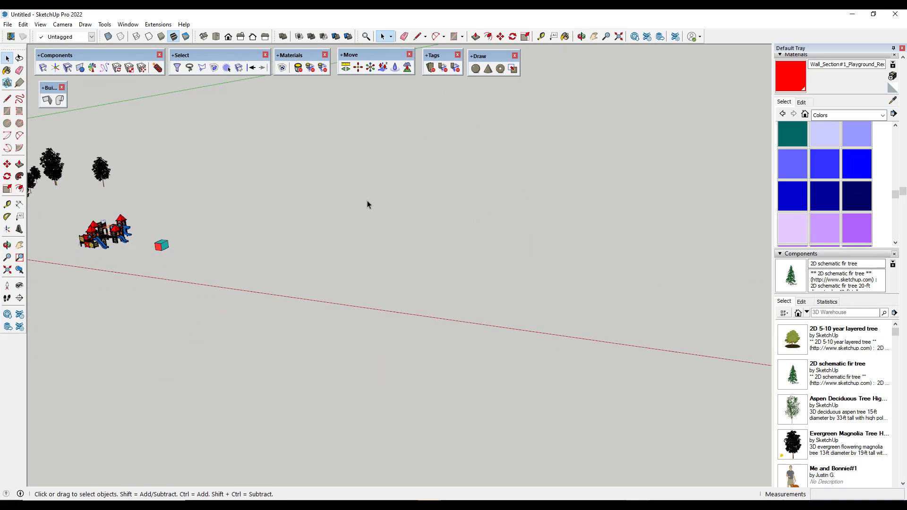